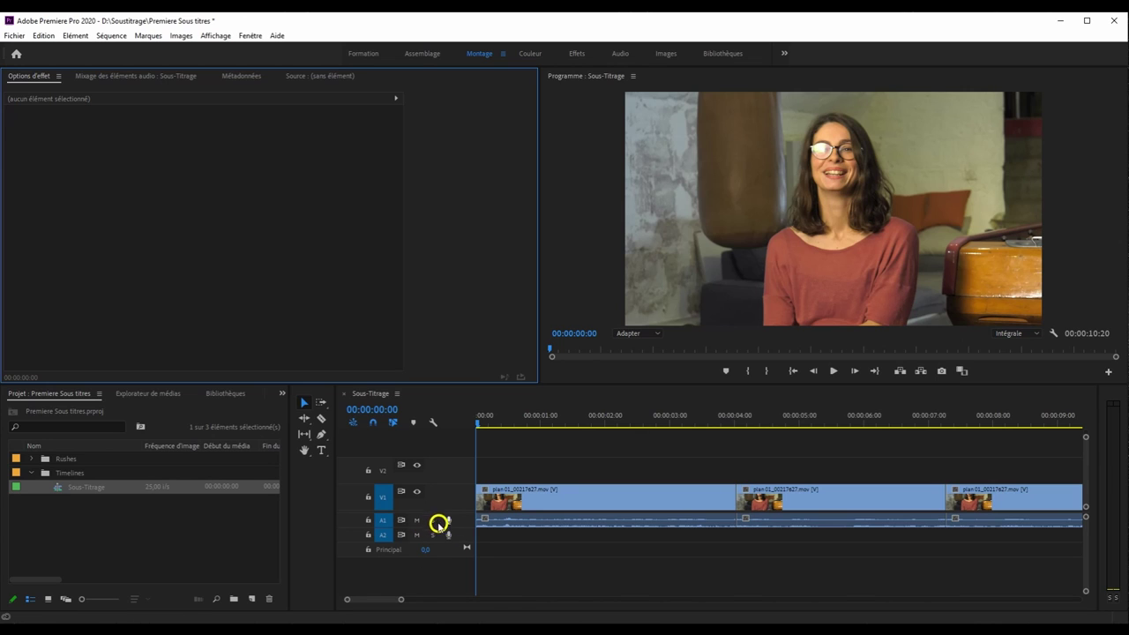
- Create a new Sous-titres en clair caption item at 1920×1080, 25 fps in the project
click(252, 598)
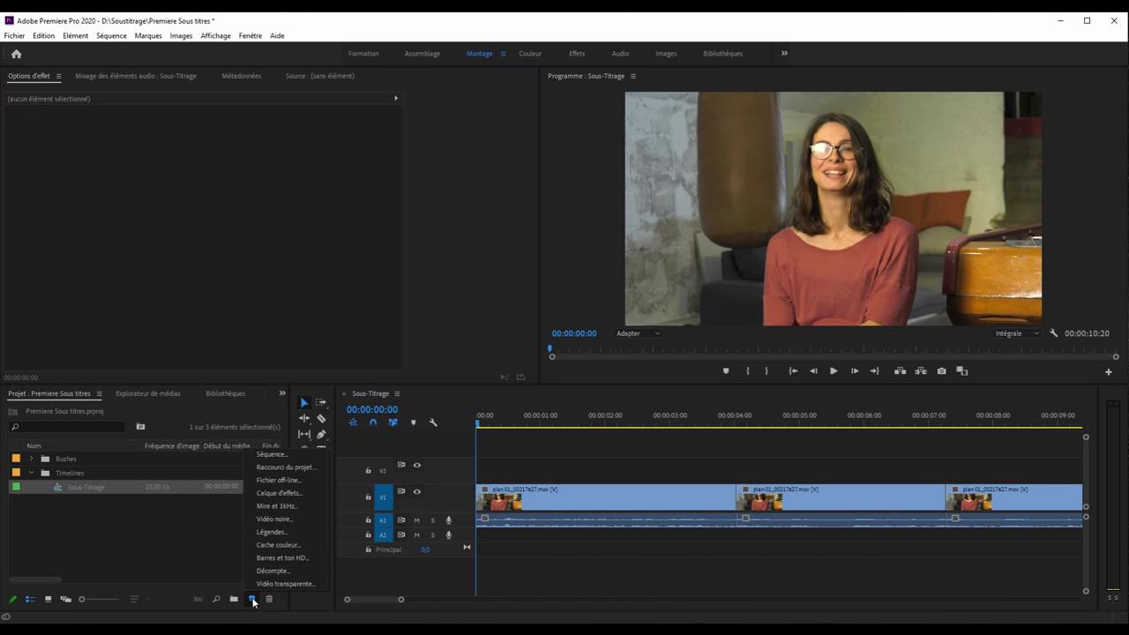
click(273, 531)
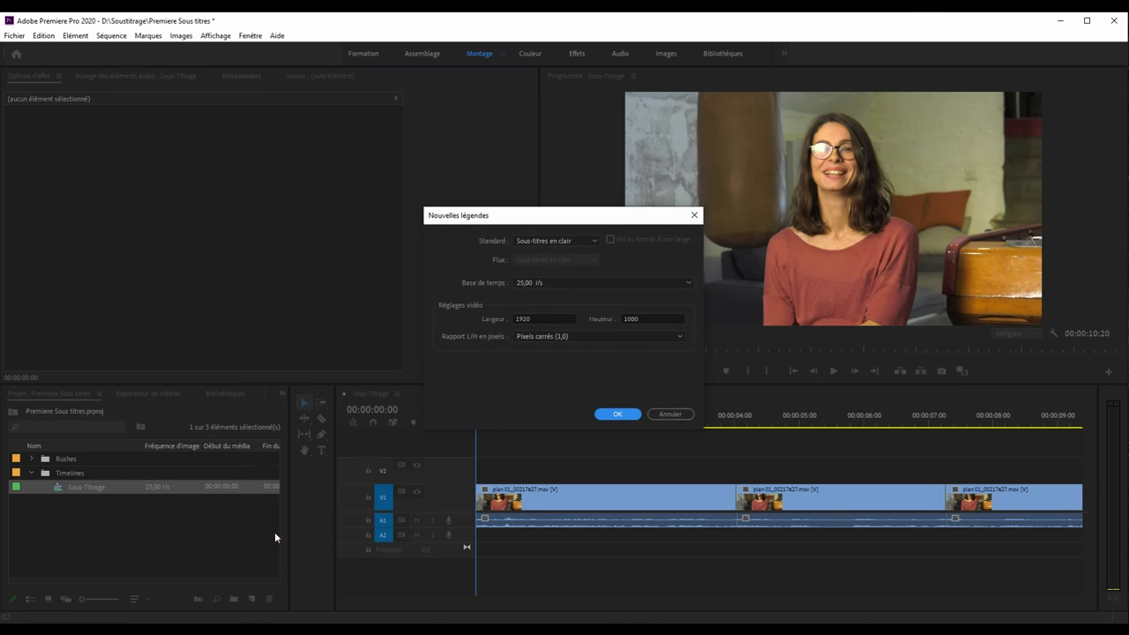
click(589, 239)
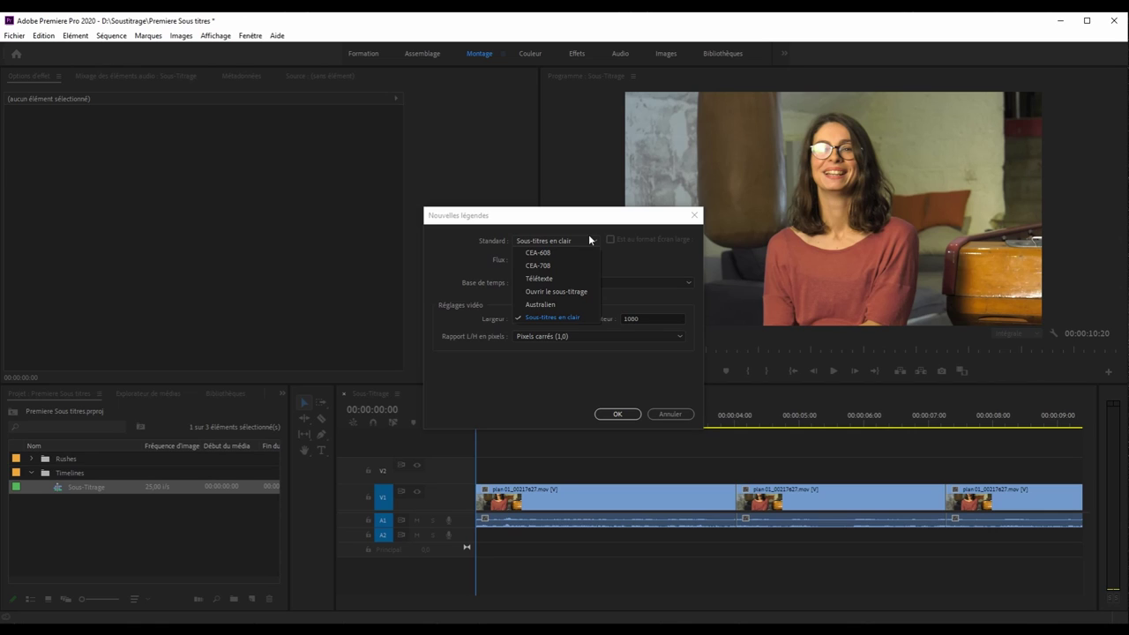
click(568, 319)
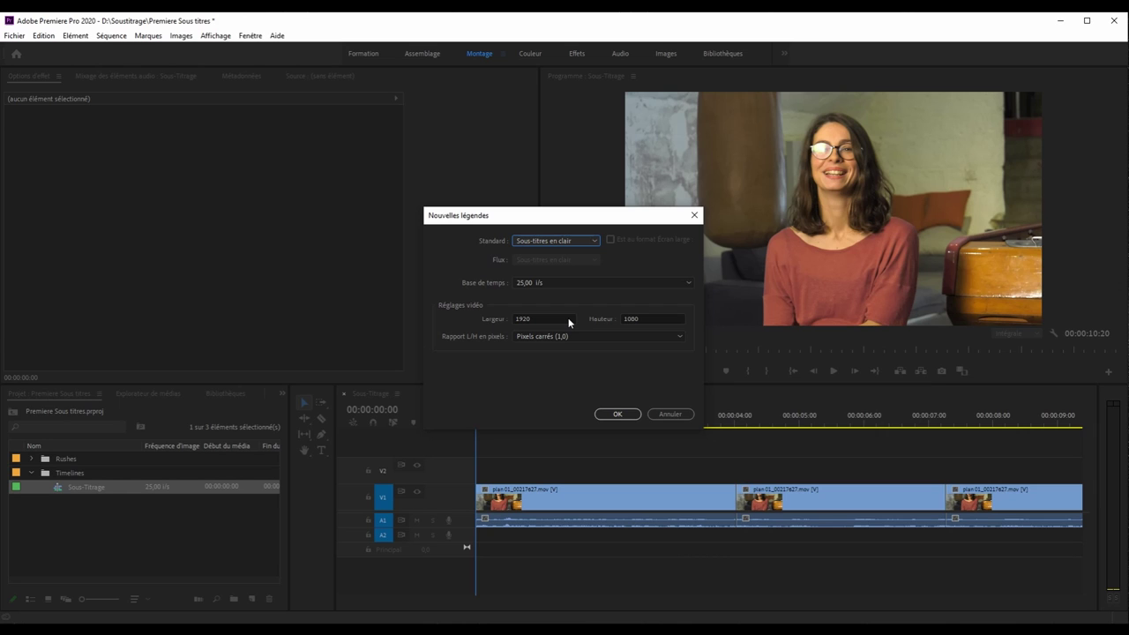
click(616, 414)
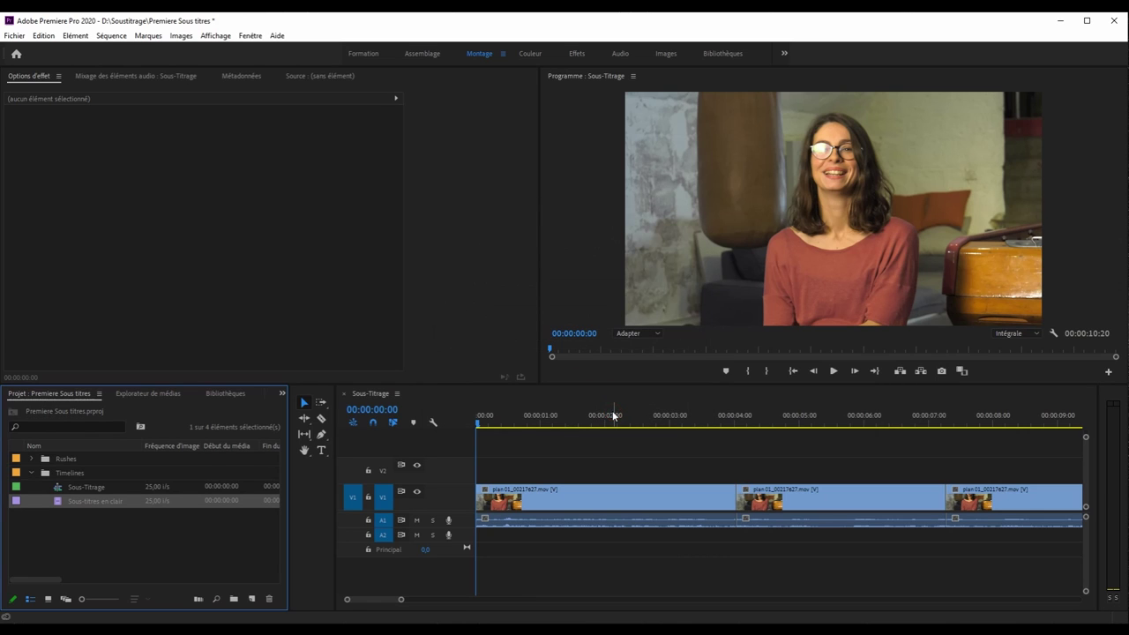
- Place the caption item on V2 at 0:00 and stretch it to about 9 seconds
click(58, 501)
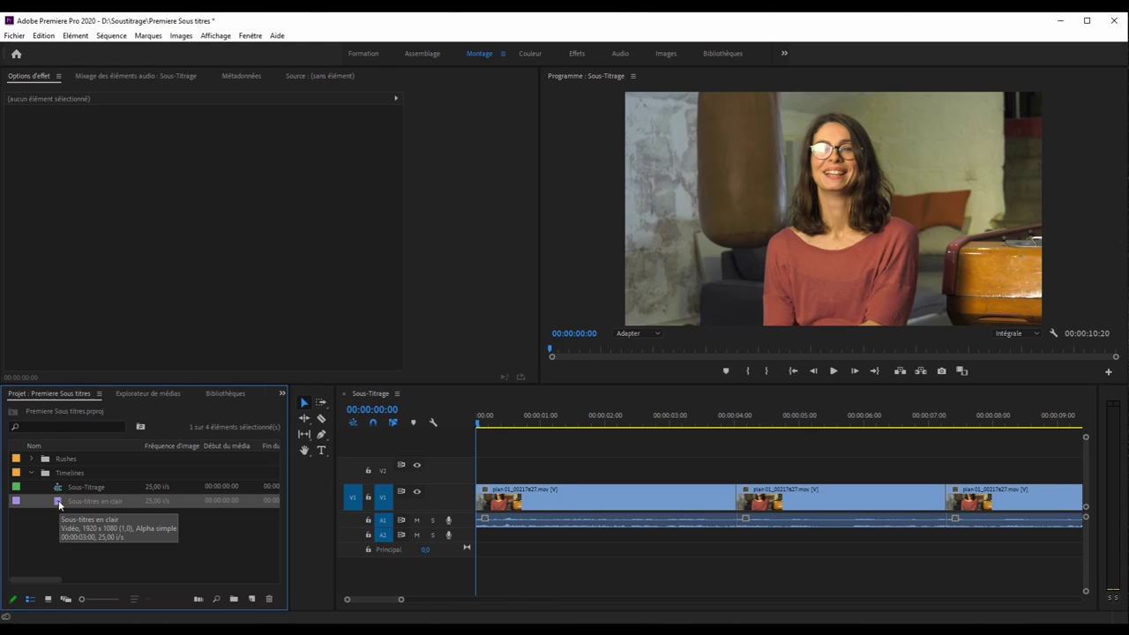
drag(59, 504, 485, 463)
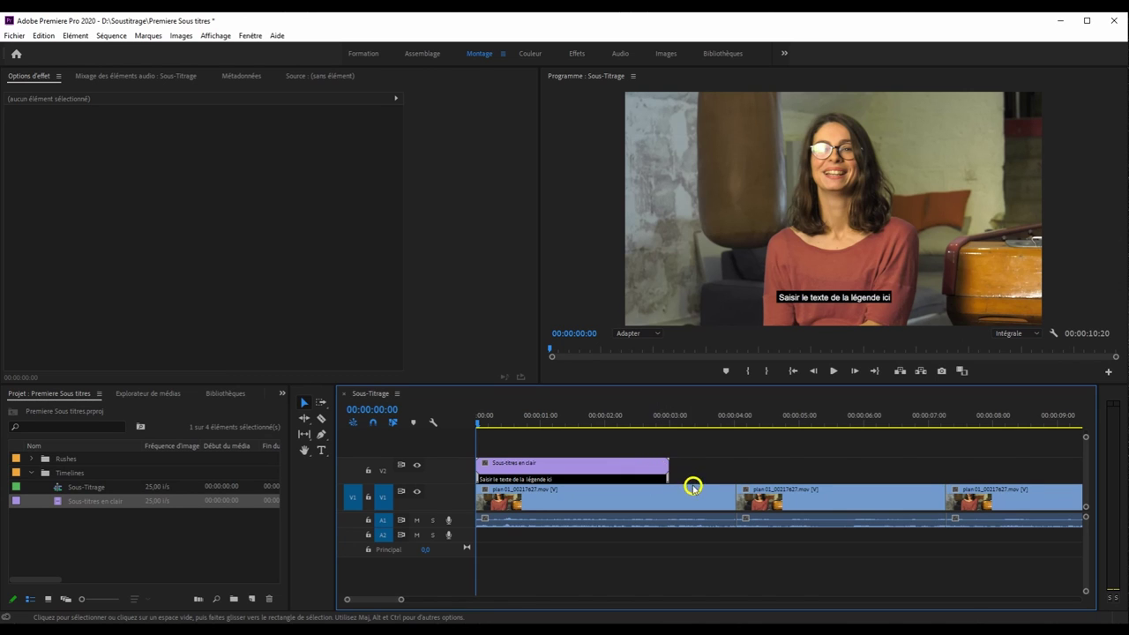
drag(668, 467, 1056, 467)
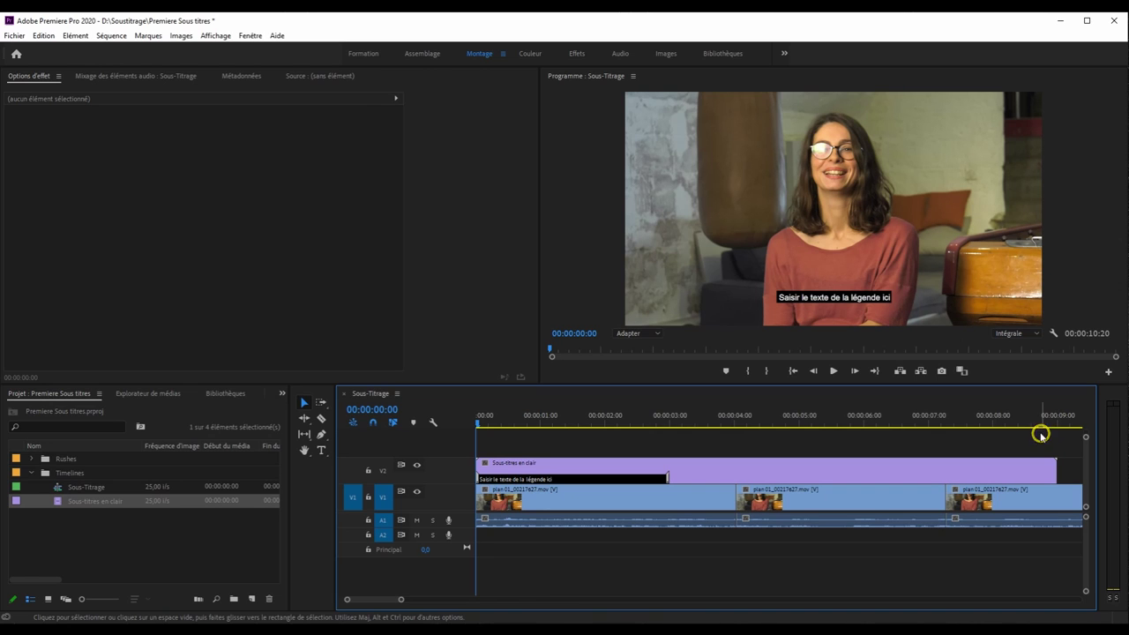
- Show the Sous-titres captions panel from the Fenêtre menu
click(248, 37)
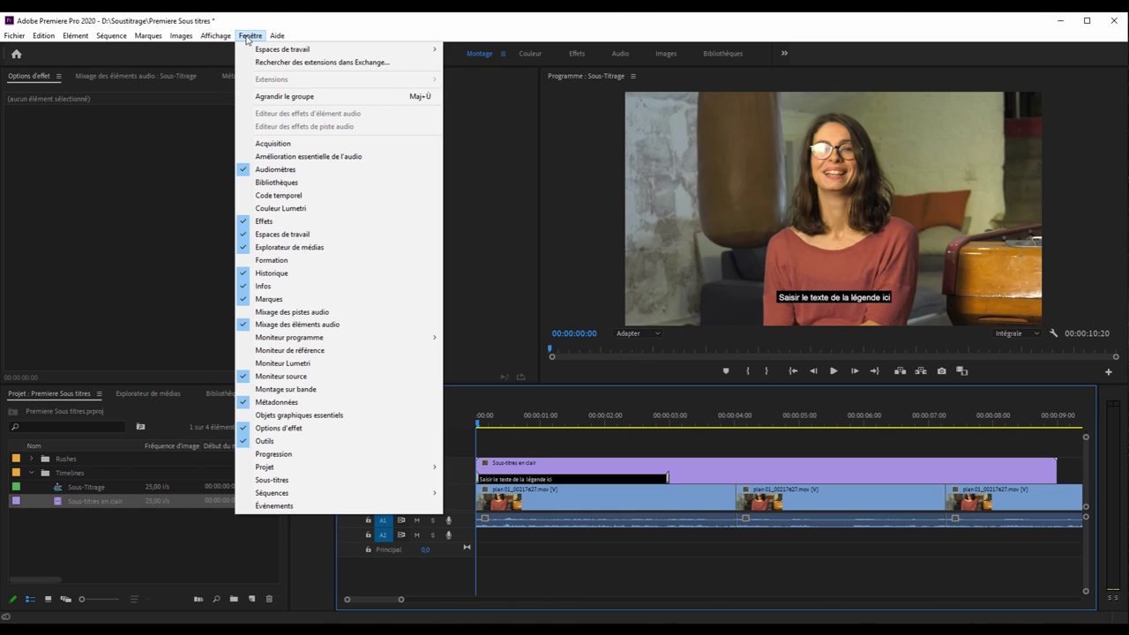
click(293, 480)
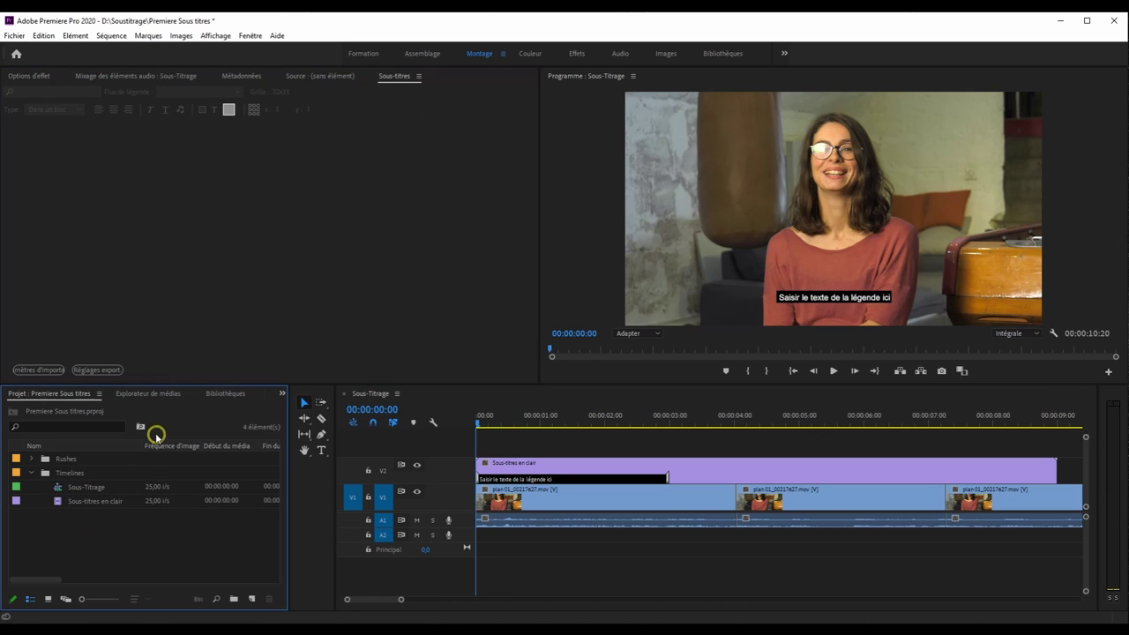
- Load the caption into the editor, keep Arial Regular, and set the edge outline to 0
click(54, 500)
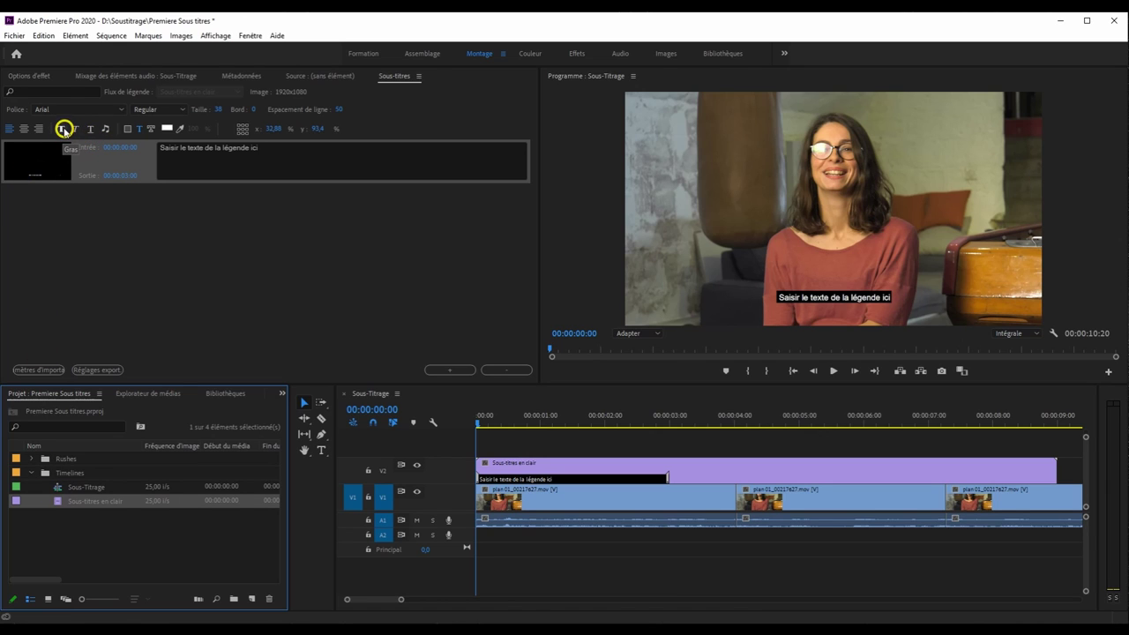
click(69, 110)
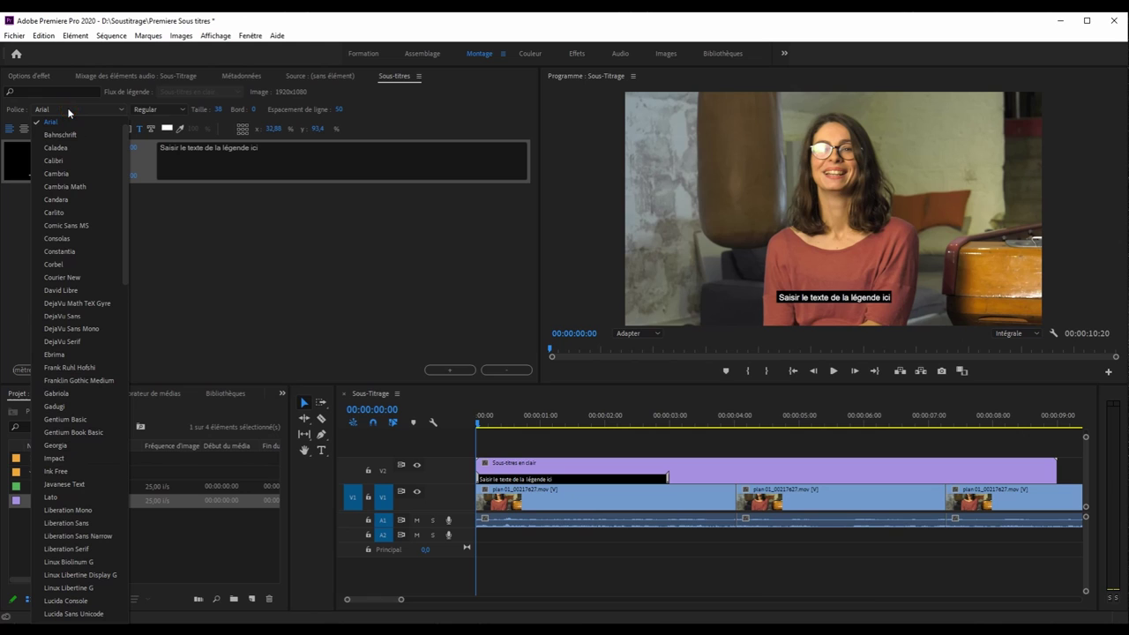
click(144, 109)
click(145, 110)
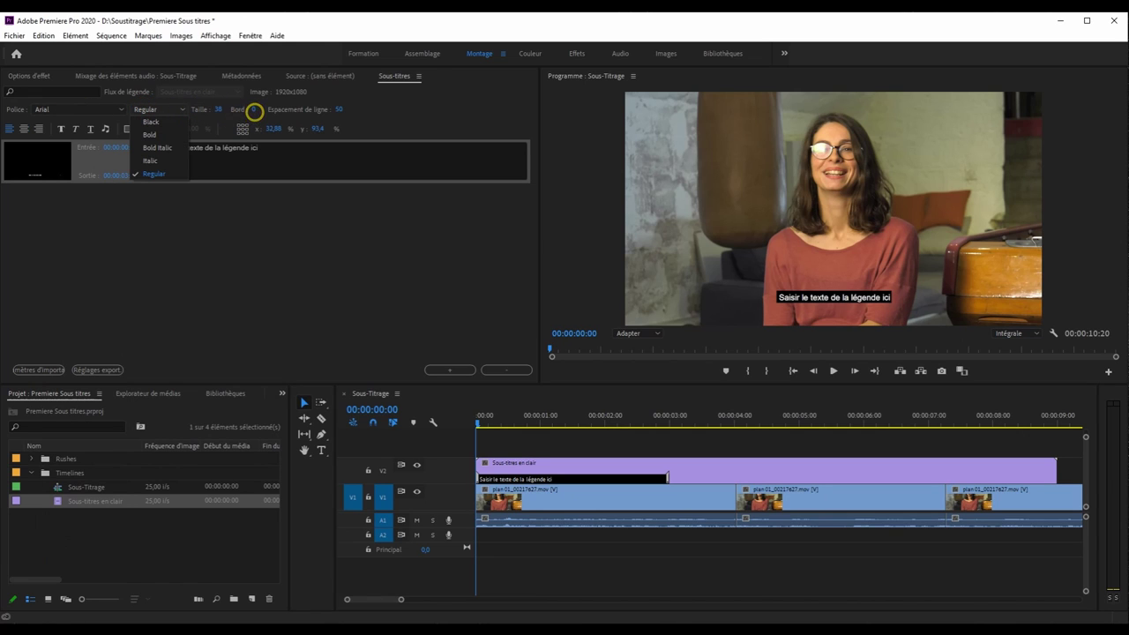
click(256, 111)
drag(257, 110, 234, 110)
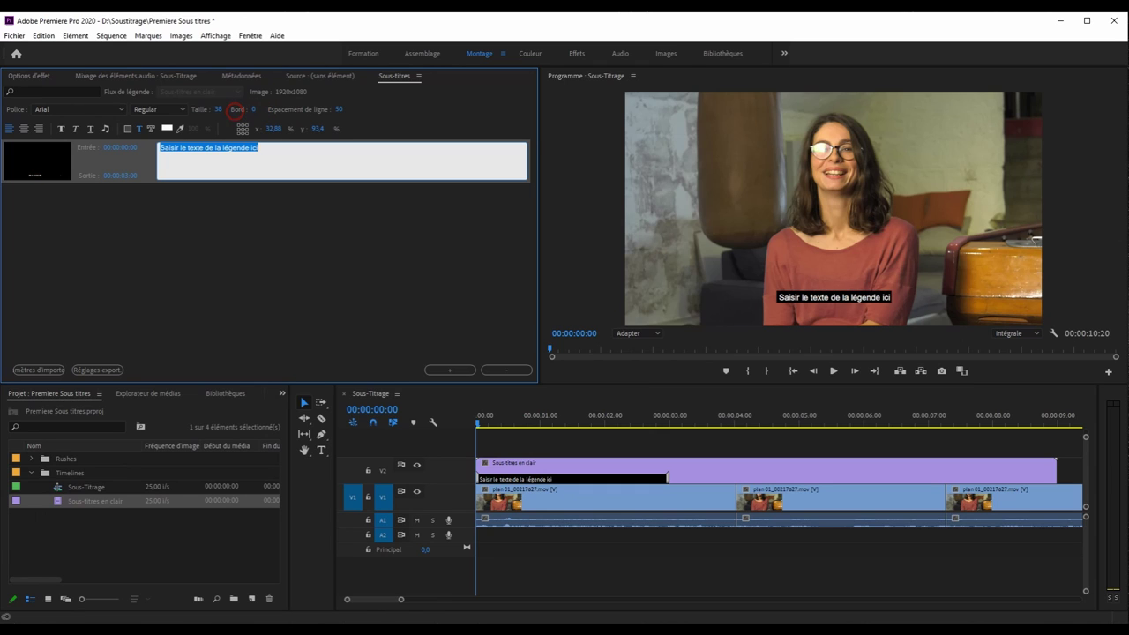
- Give the caption a red B34343 background box at 39% opacity
click(126, 130)
click(167, 129)
click(516, 352)
click(683, 241)
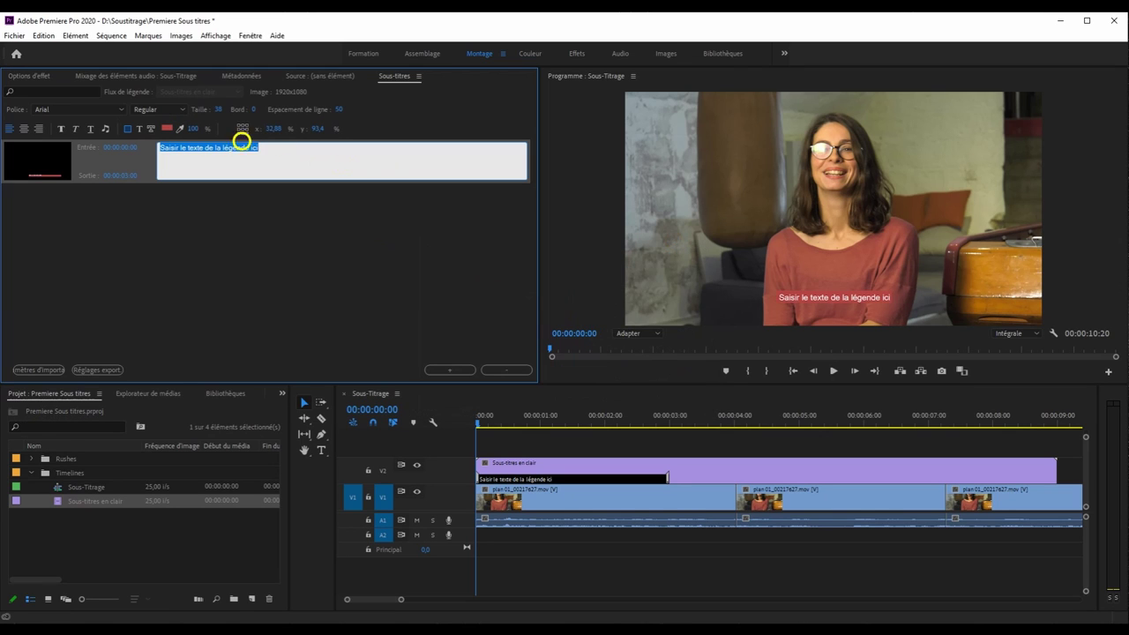
drag(199, 131, 157, 131)
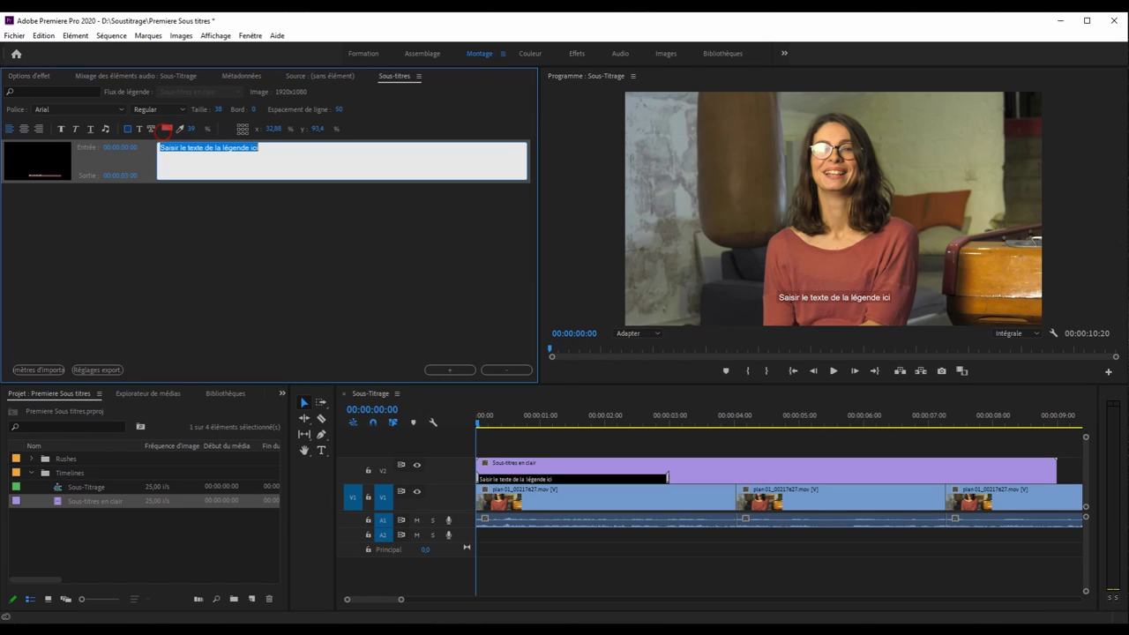
click(139, 128)
- Make the caption text white with a fully transparent 0% background
click(167, 128)
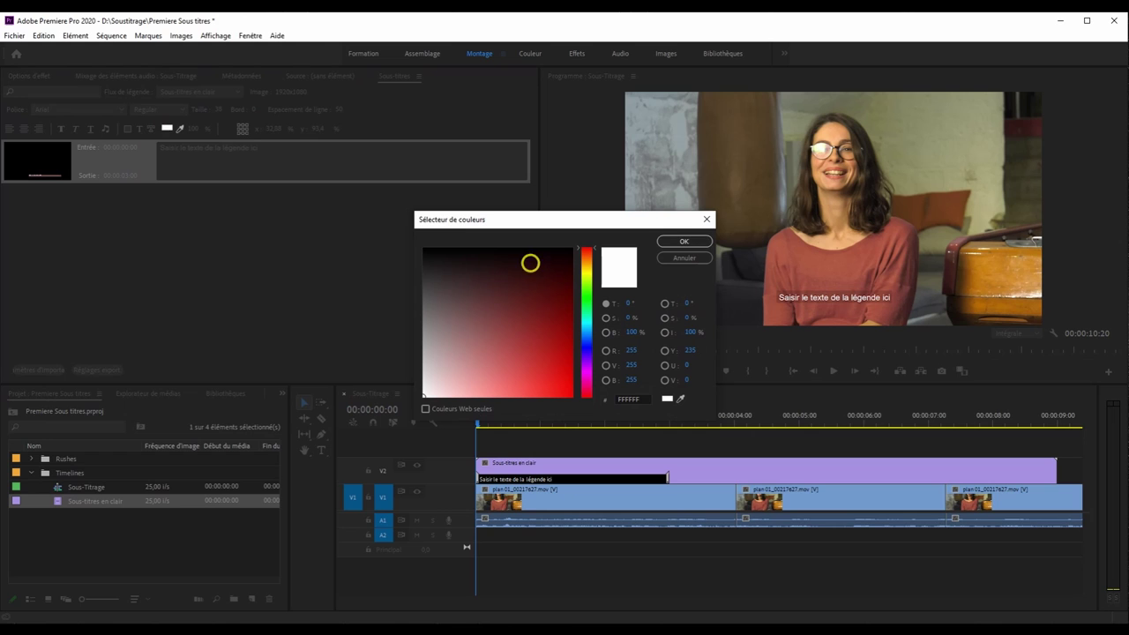
click(684, 242)
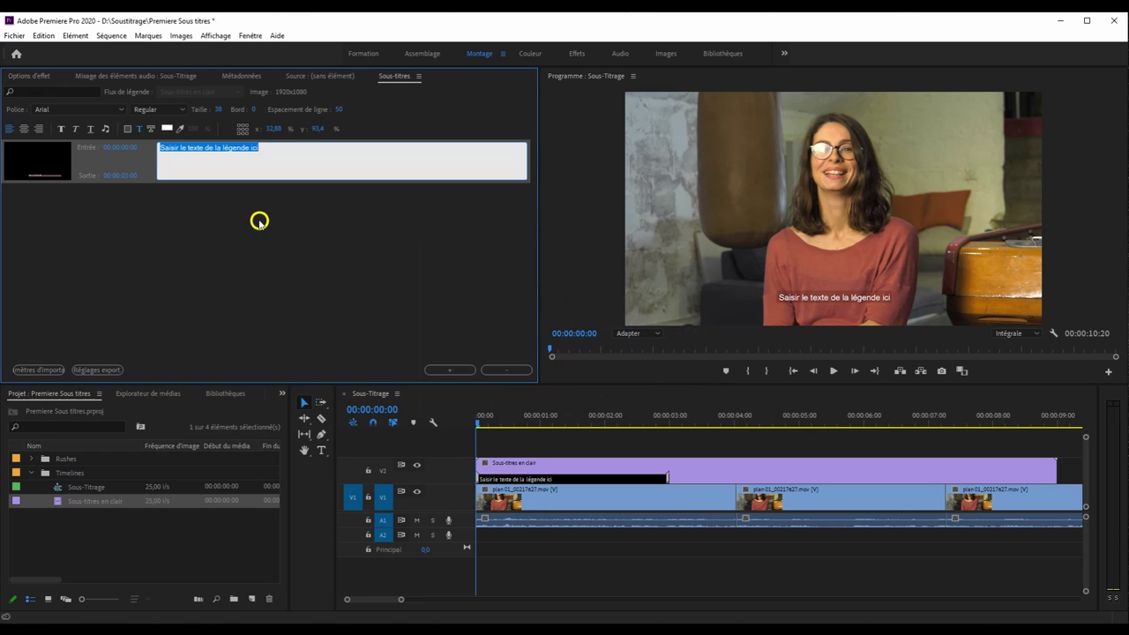
click(152, 129)
click(191, 129)
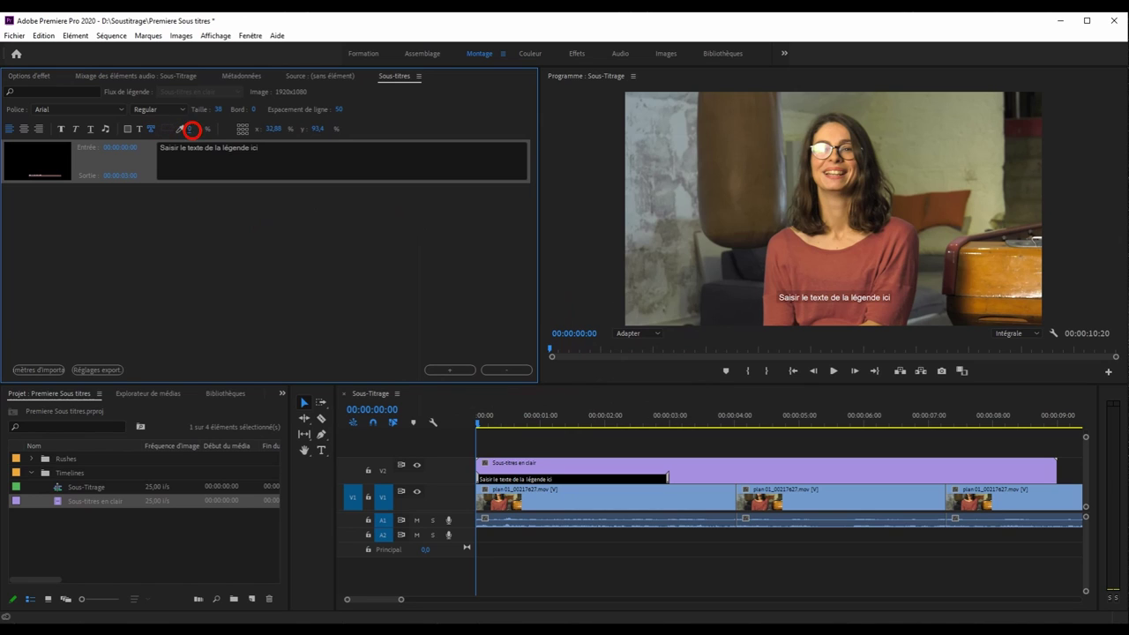
drag(191, 129, 181, 129)
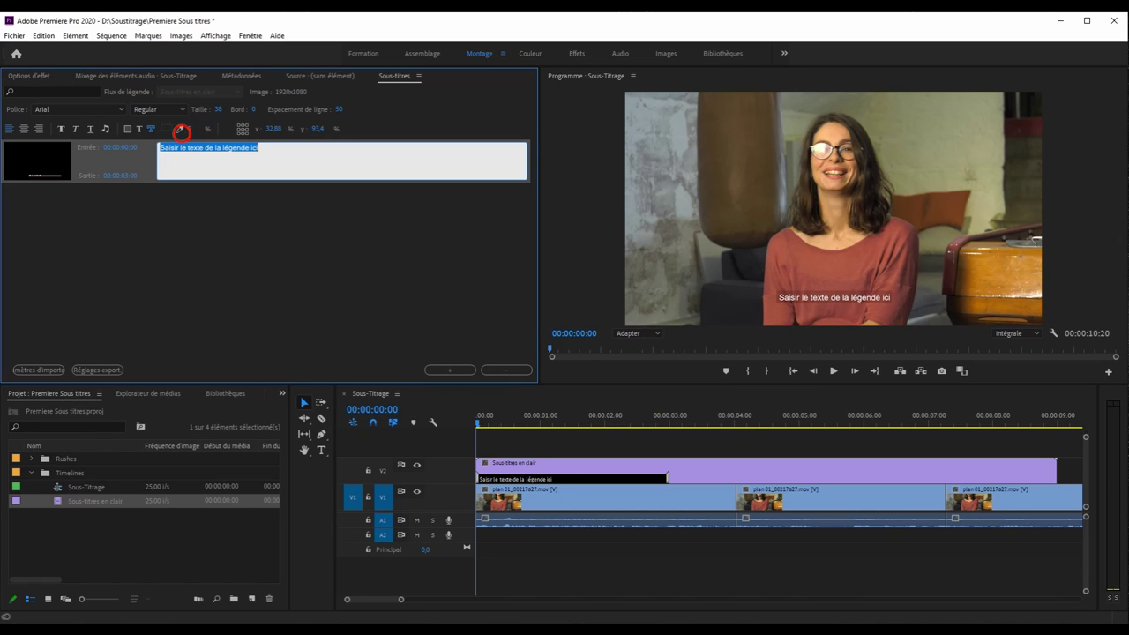
- Keep the caption at the bottom of the frame and shift it right to X 41,99 %
click(242, 130)
click(241, 126)
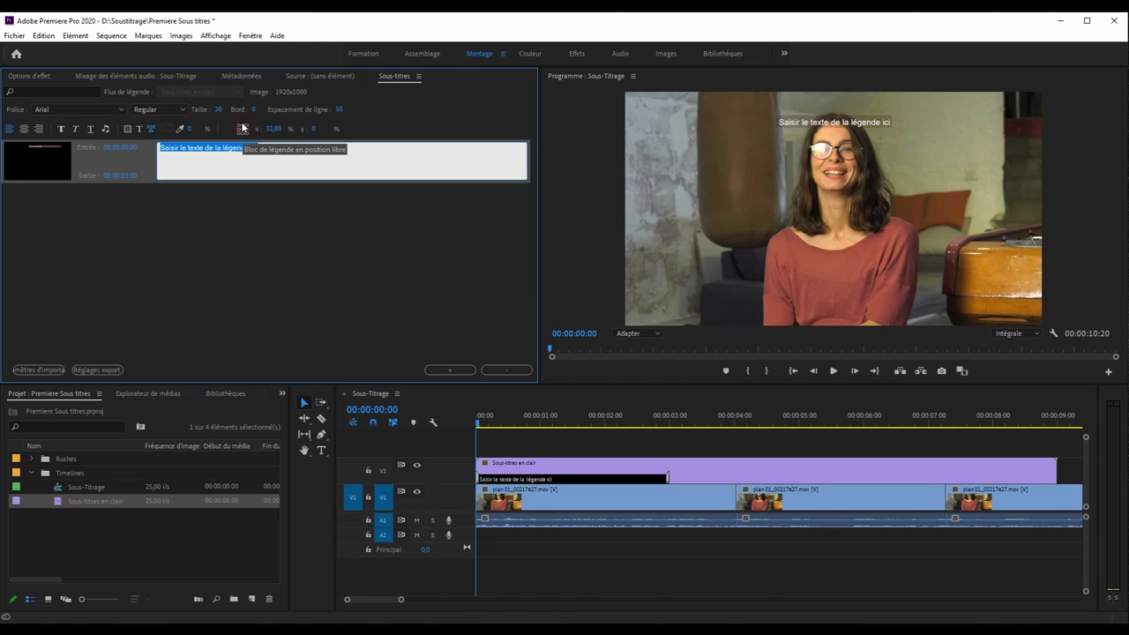
click(242, 133)
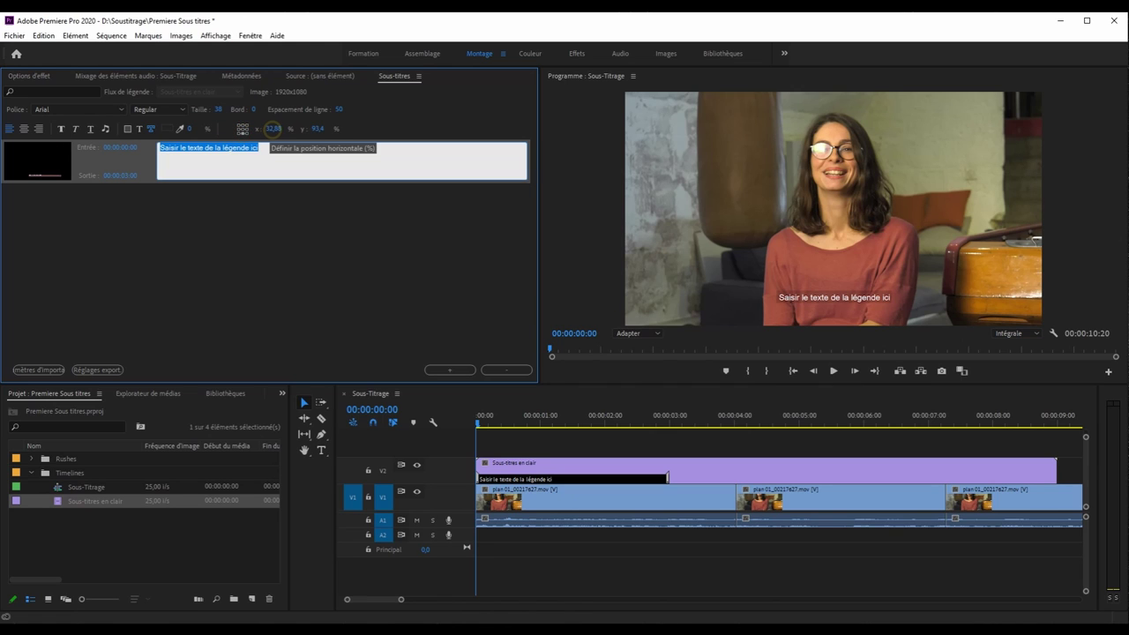
drag(274, 128, 280, 129)
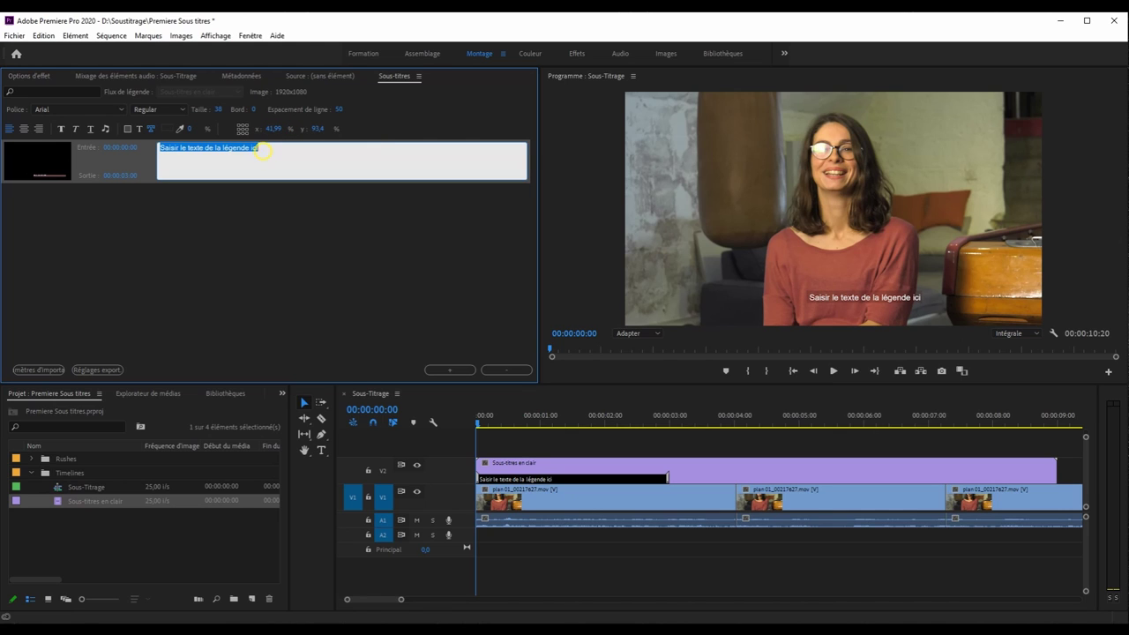
- Enter 'Bonjour.' as the caption text and trim its clip to about 0:00:00:21–0:00:02:12
text(Bonjour.)
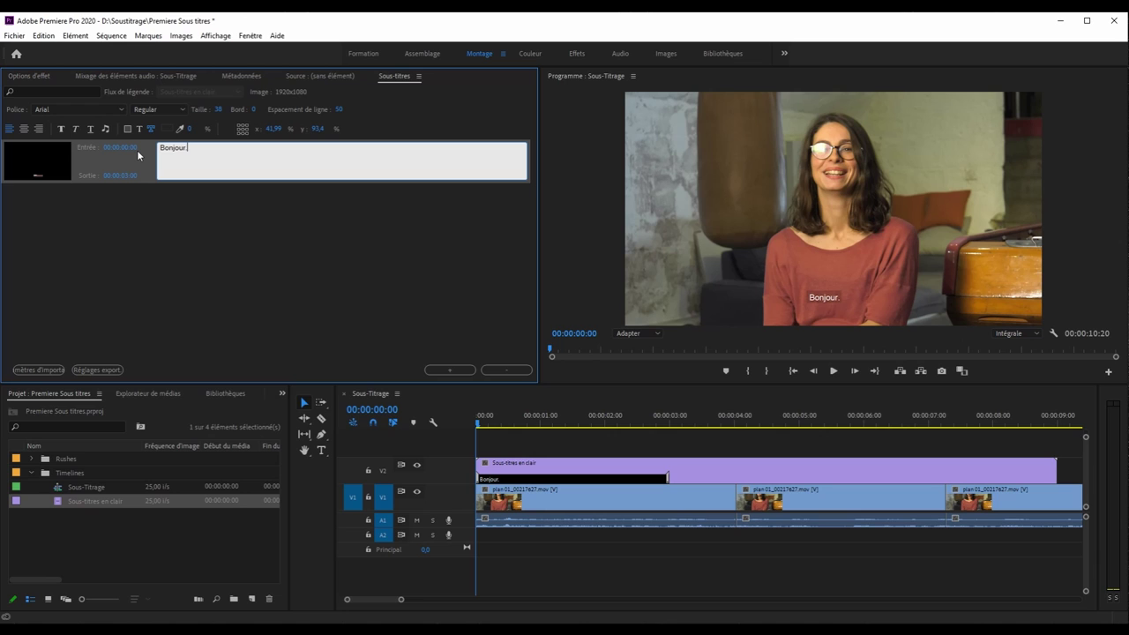
click(497, 434)
click(478, 476)
drag(478, 476, 534, 472)
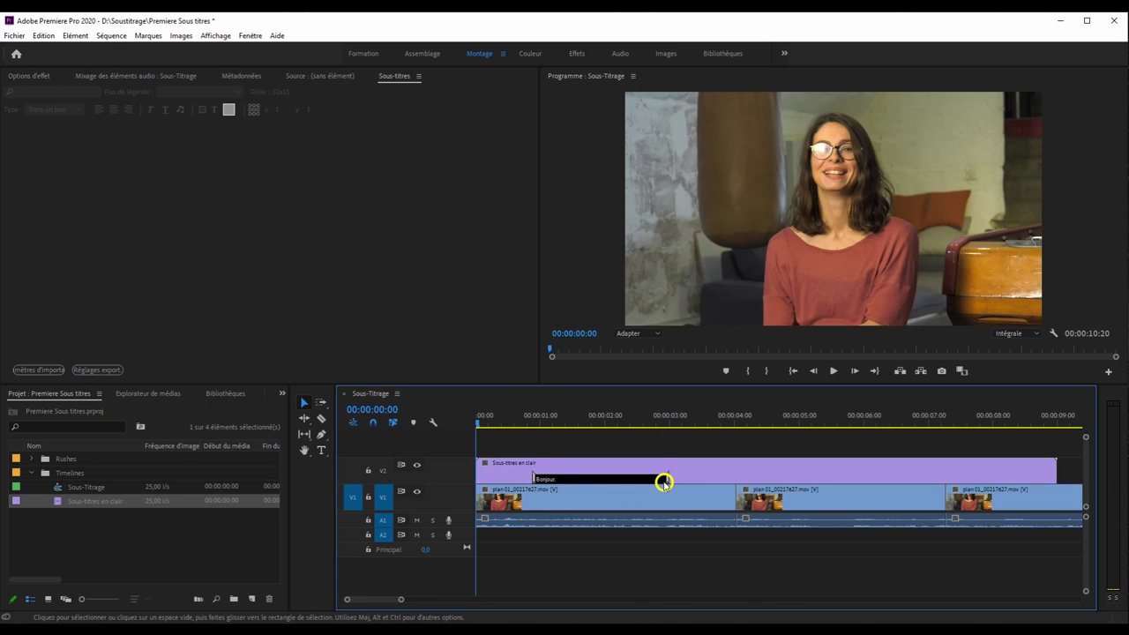
drag(668, 477, 634, 477)
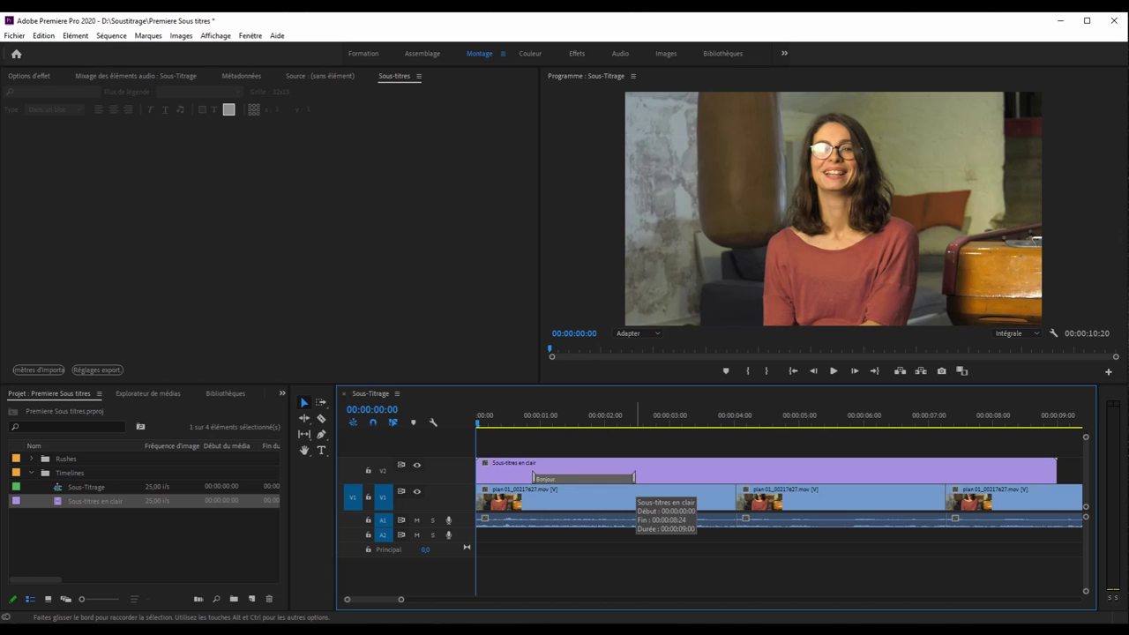
- Add a second caption after Bonjour running from 00:00:03:04 to 00:00:06:04
click(627, 479)
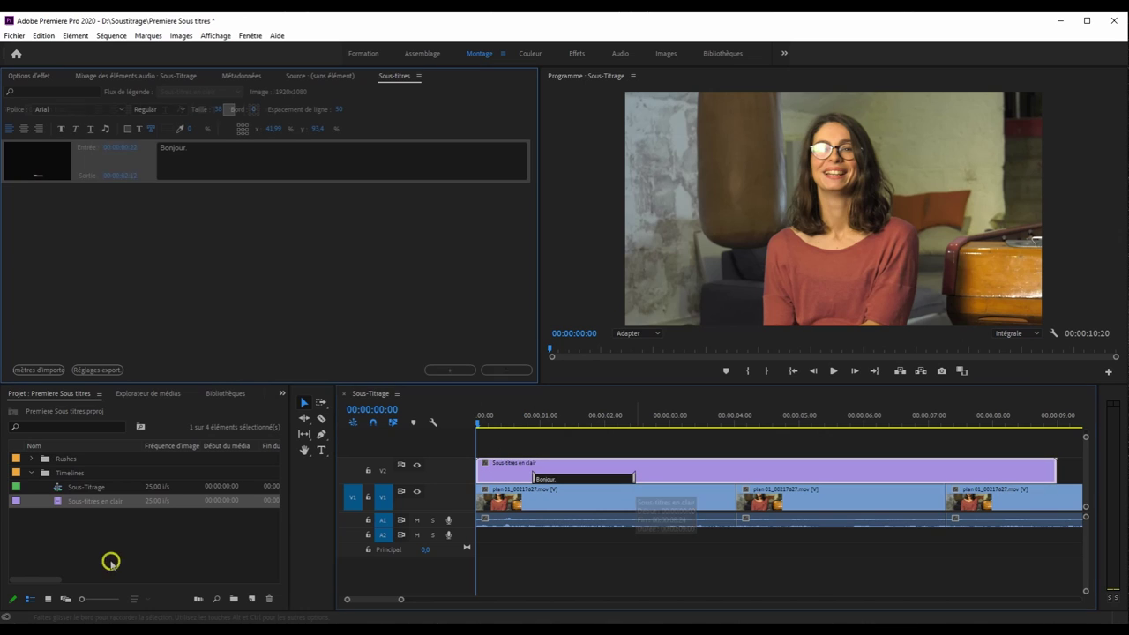
click(453, 370)
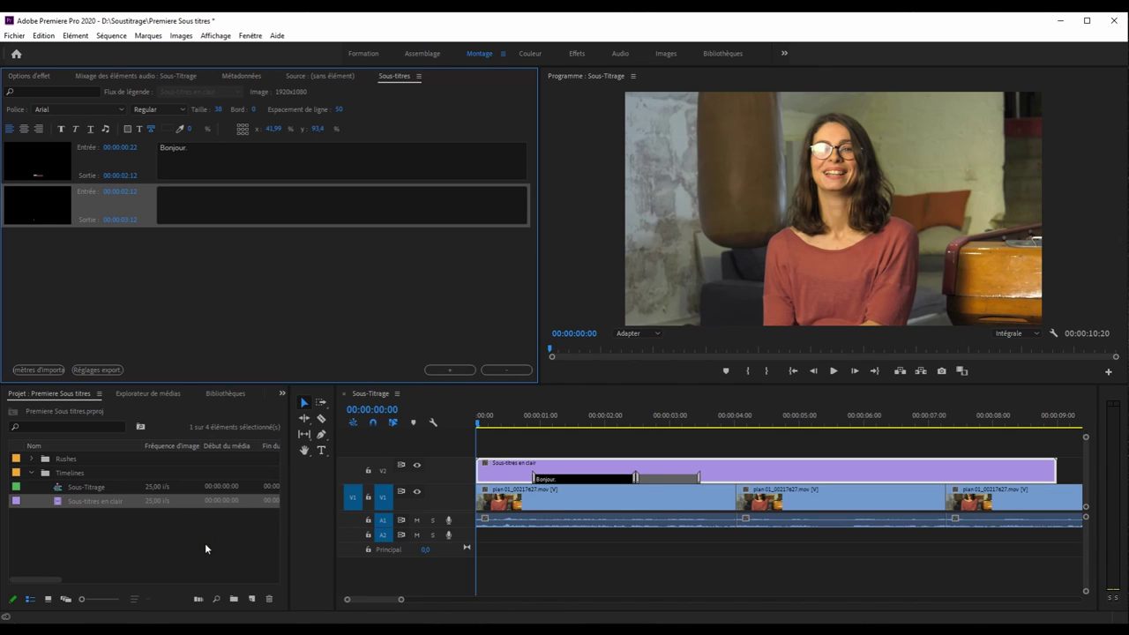
click(59, 502)
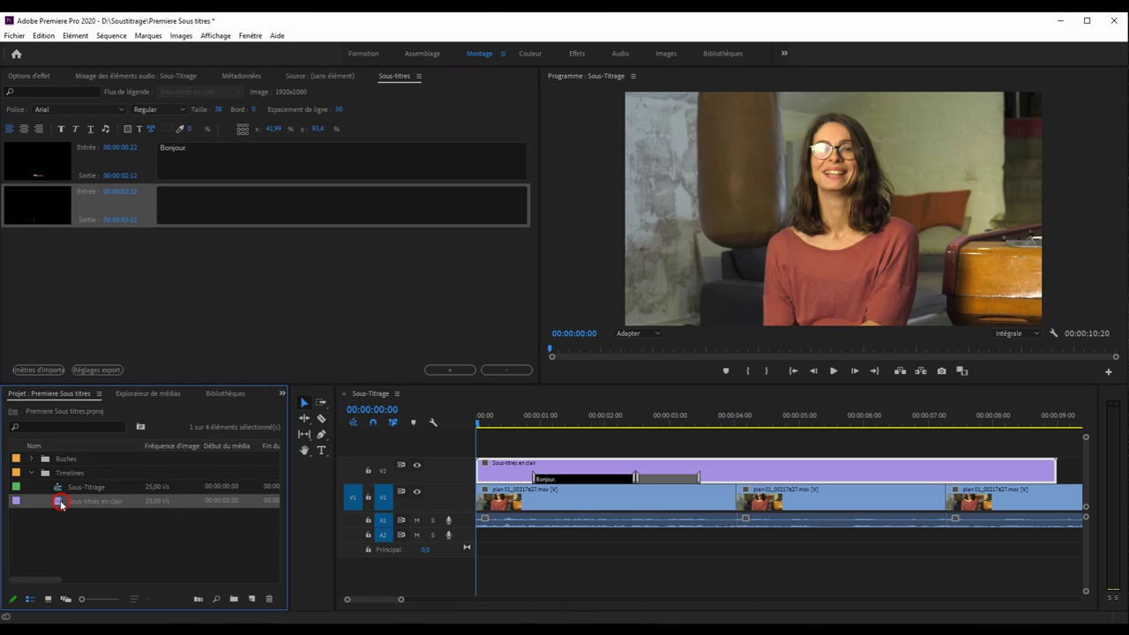
click(656, 479)
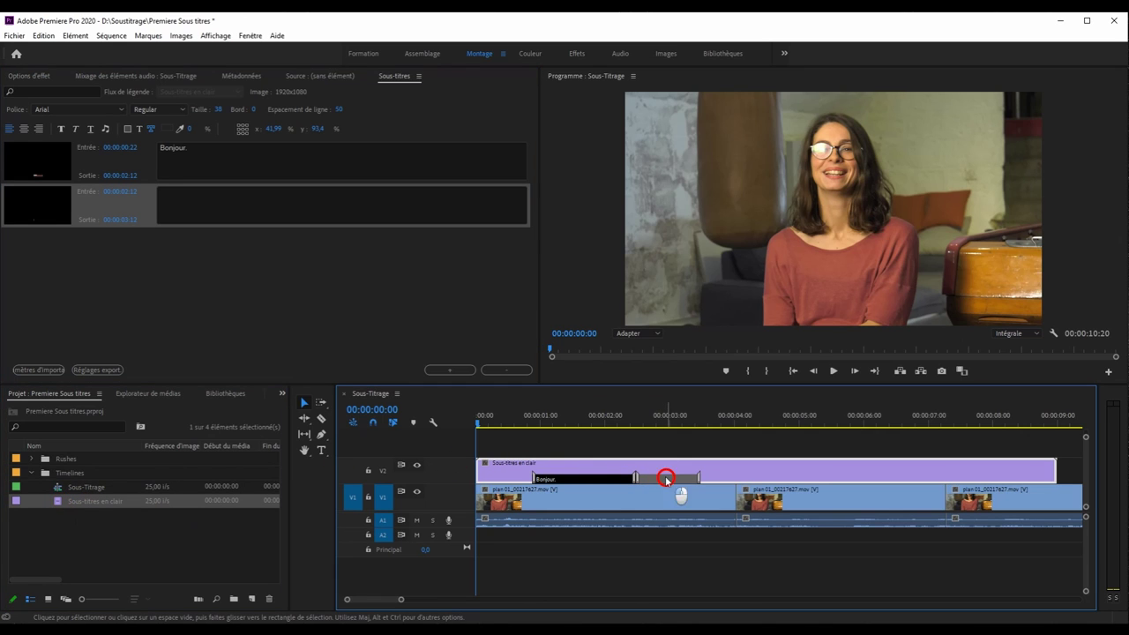
drag(665, 477, 709, 477)
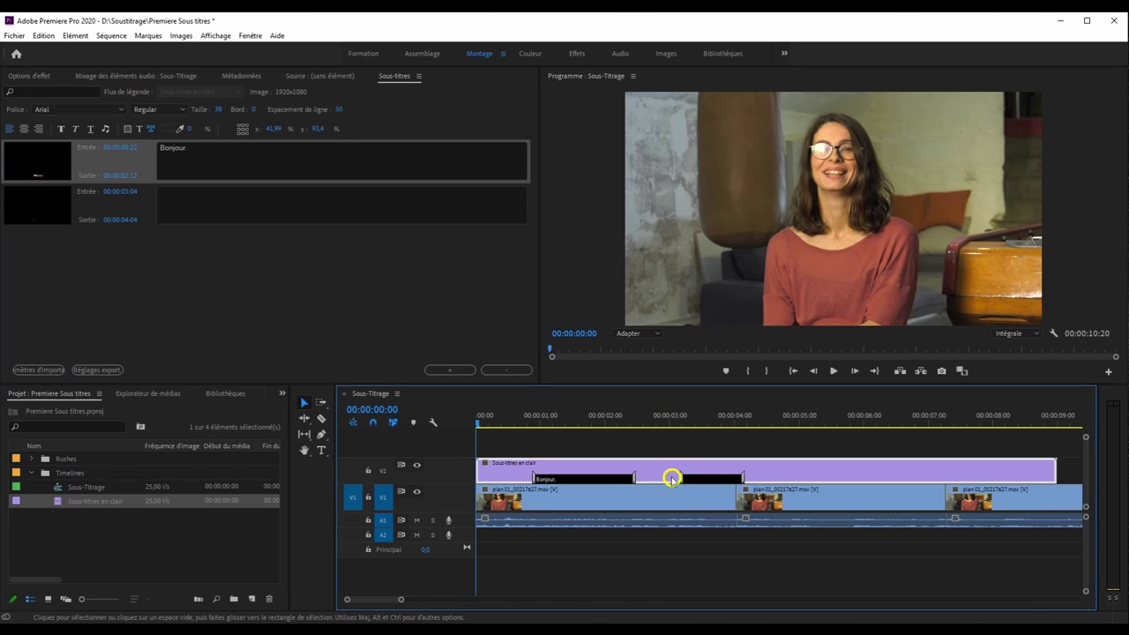
click(117, 219)
click(126, 219)
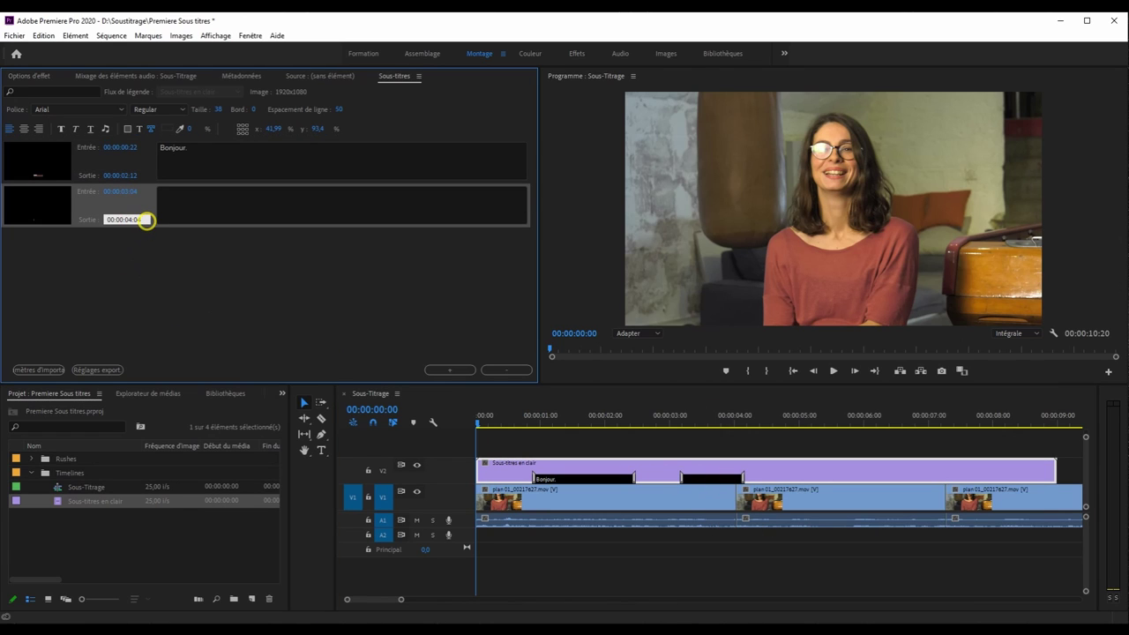
text(6)
key(Return)
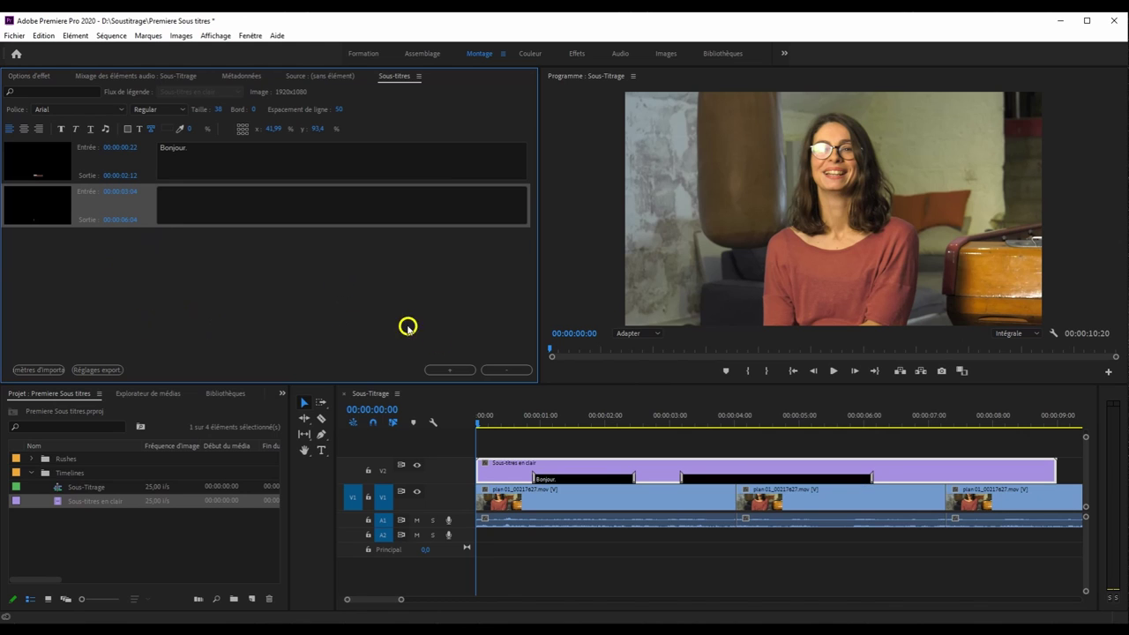
- Add two more captions and delete the 06:04–07:04 one, keeping the 07:04–08:04 caption
click(451, 371)
click(451, 370)
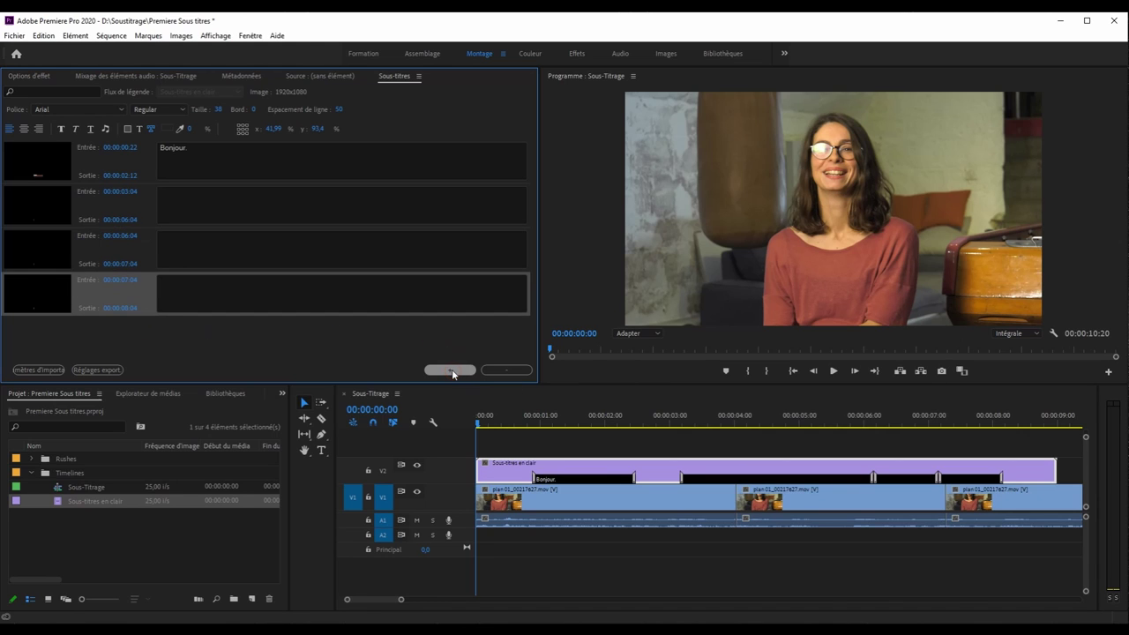
click(80, 237)
click(511, 371)
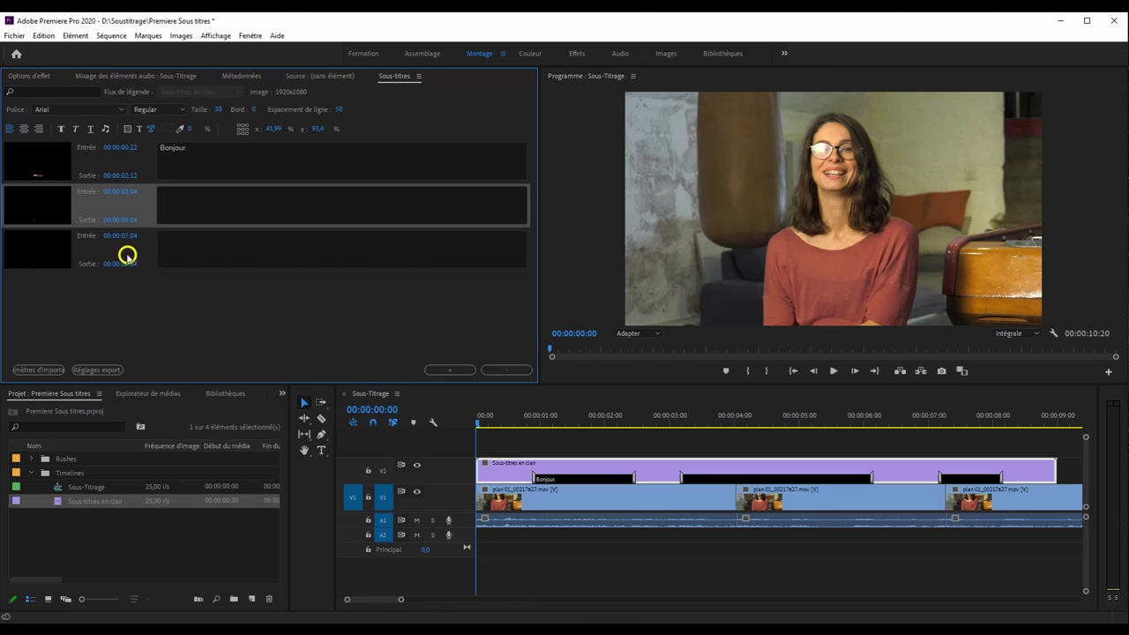
click(128, 254)
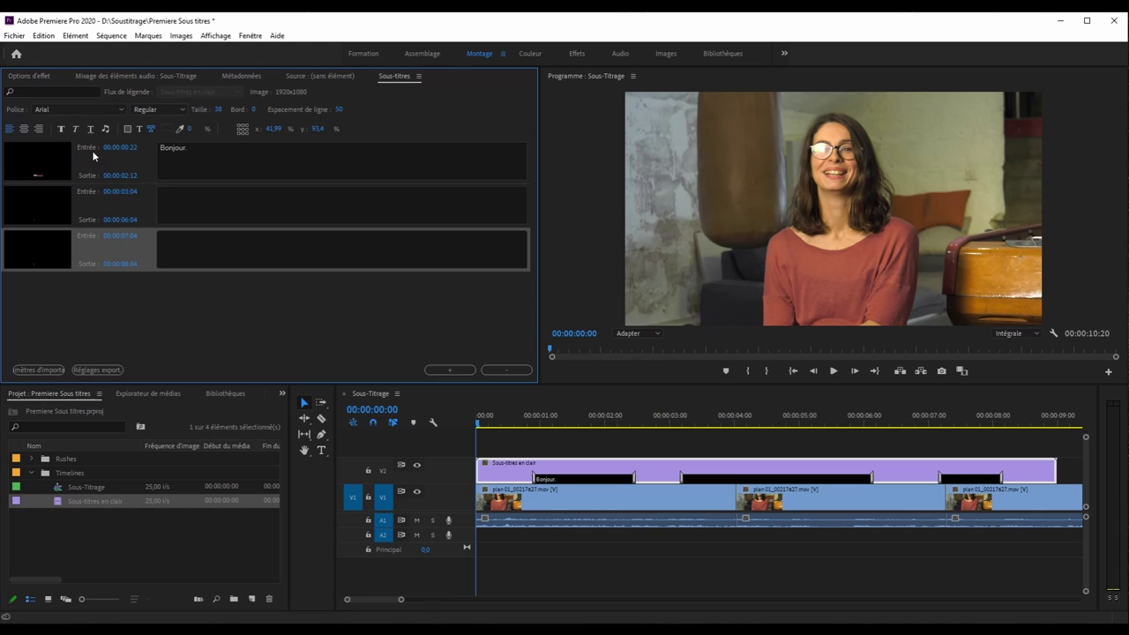
click(94, 156)
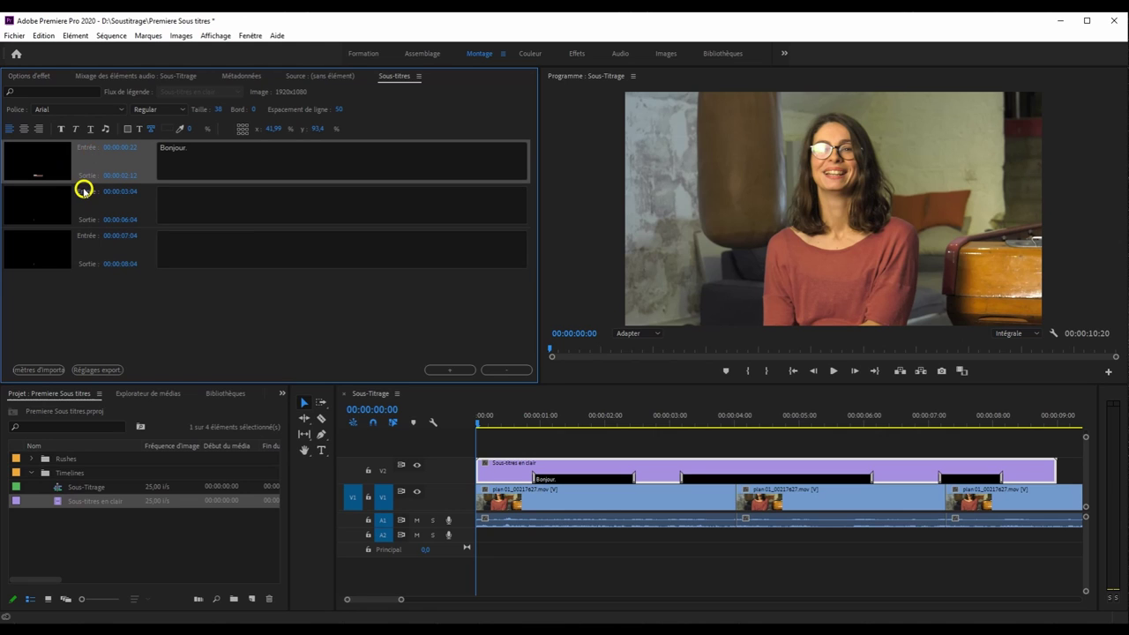
- Select all three captions, browse the font list without changes, then select the Sous-Titrage sequence
shift+click(114, 243)
click(38, 133)
click(43, 109)
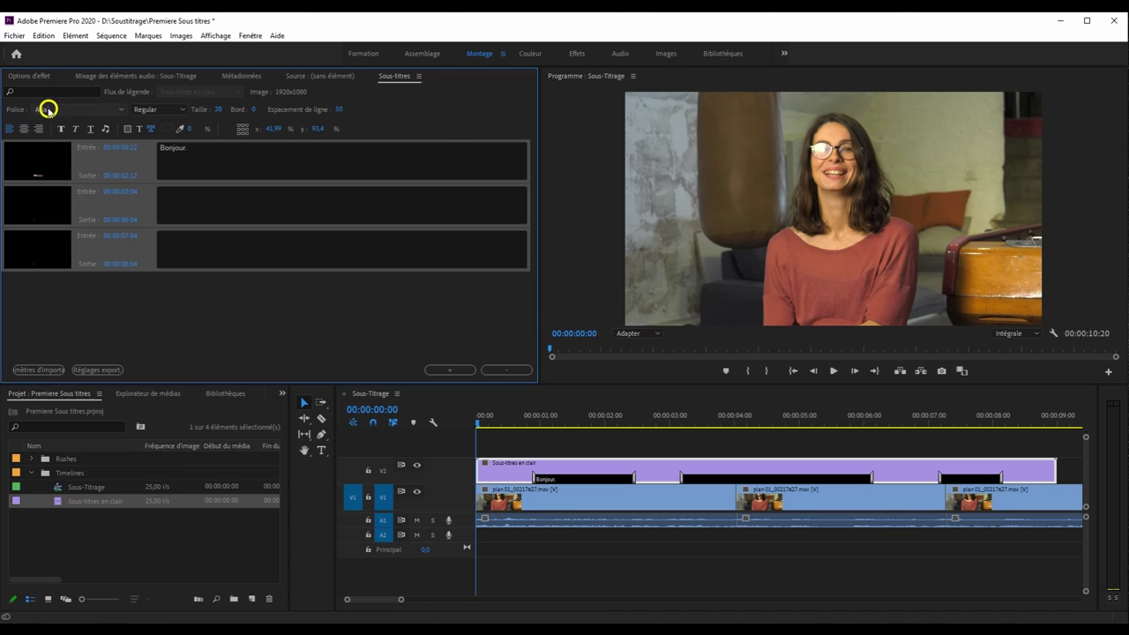
click(166, 292)
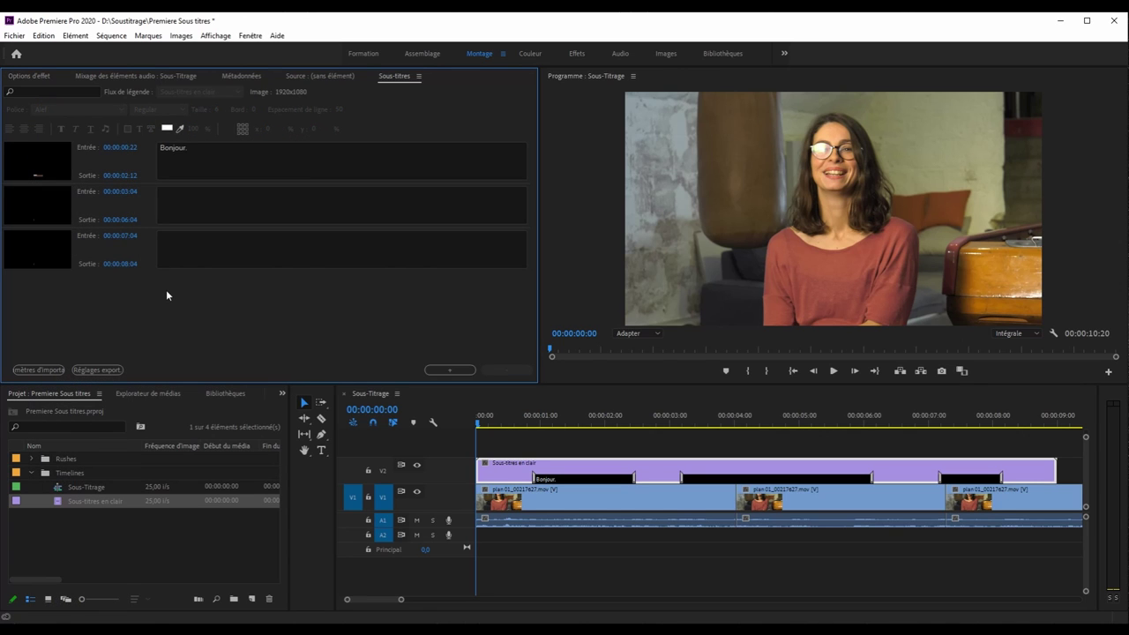
click(56, 491)
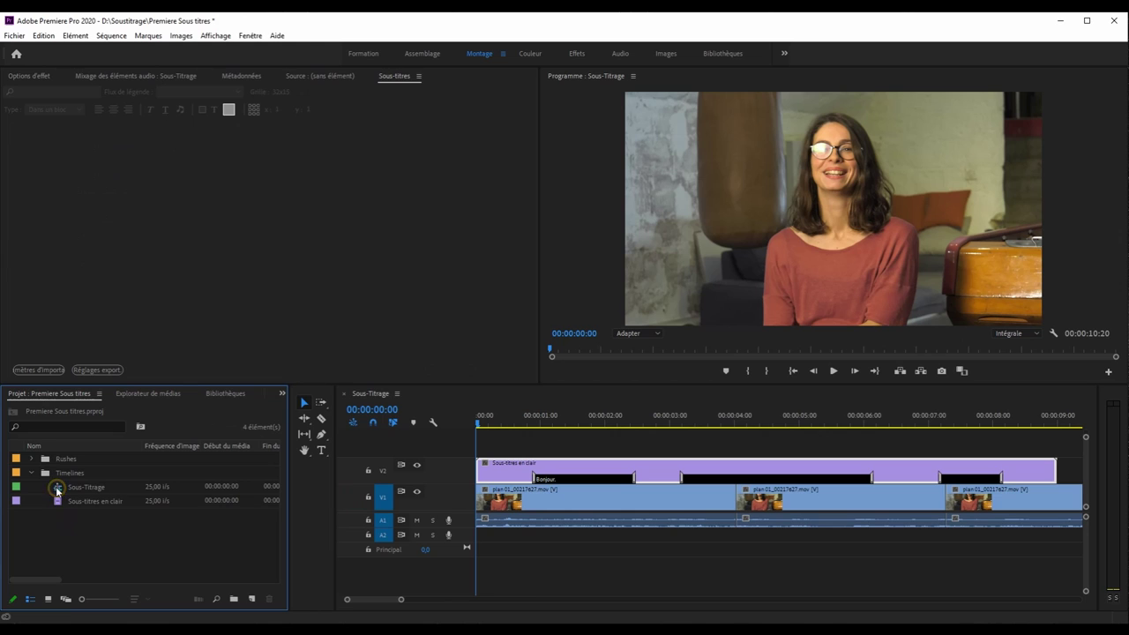
click(57, 490)
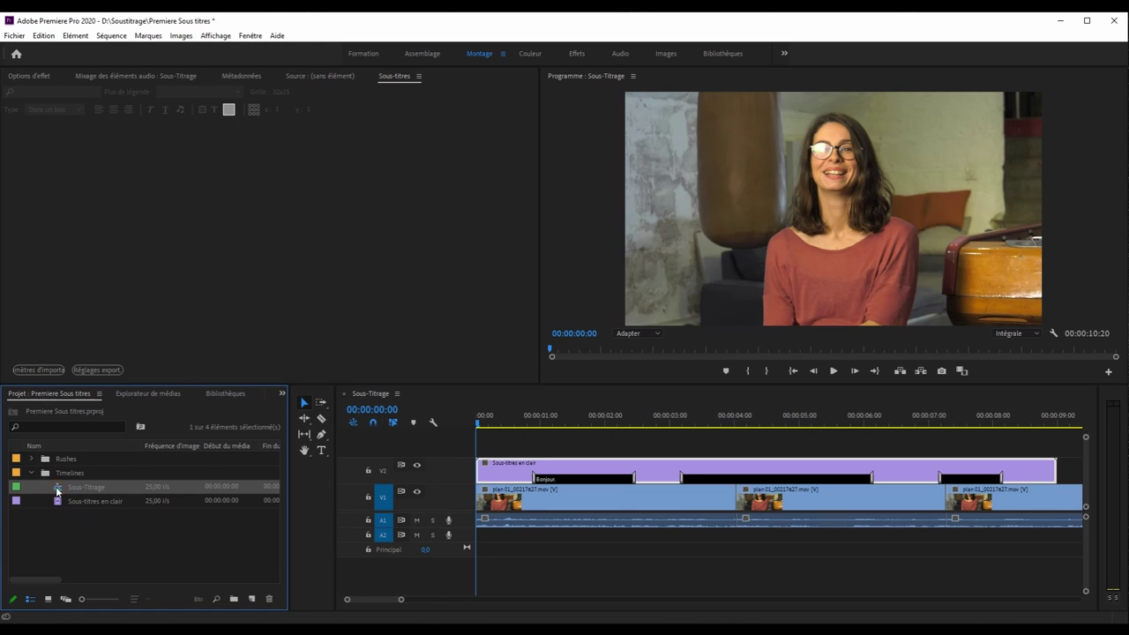
- Bring up the Export Media settings for the Sous-Titrage sequence
click(12, 35)
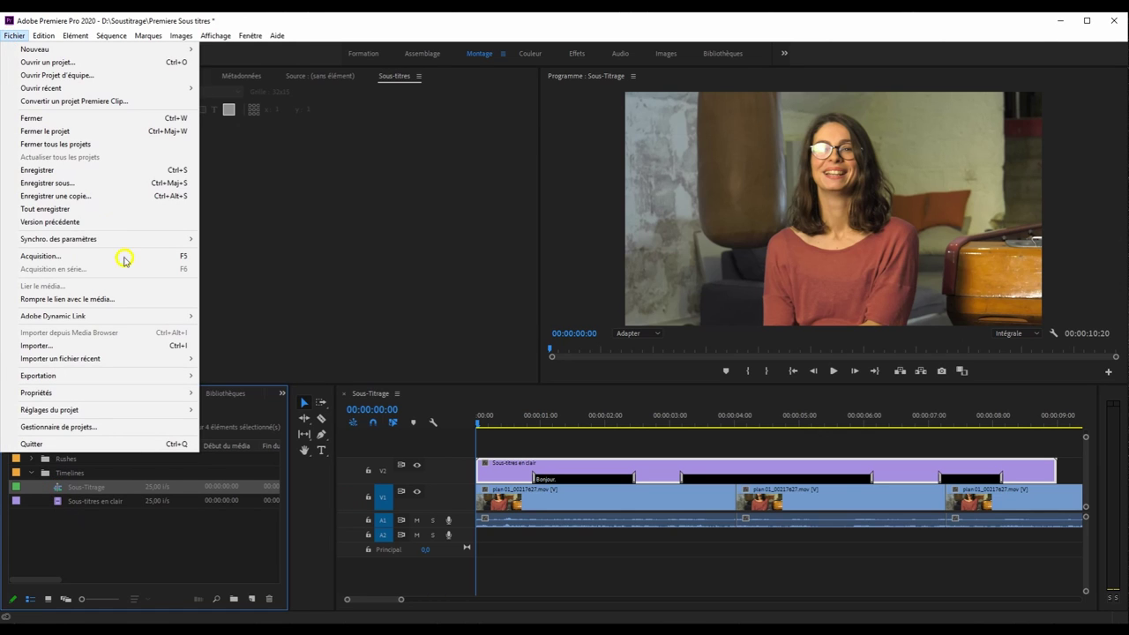
mouse_move(174, 376)
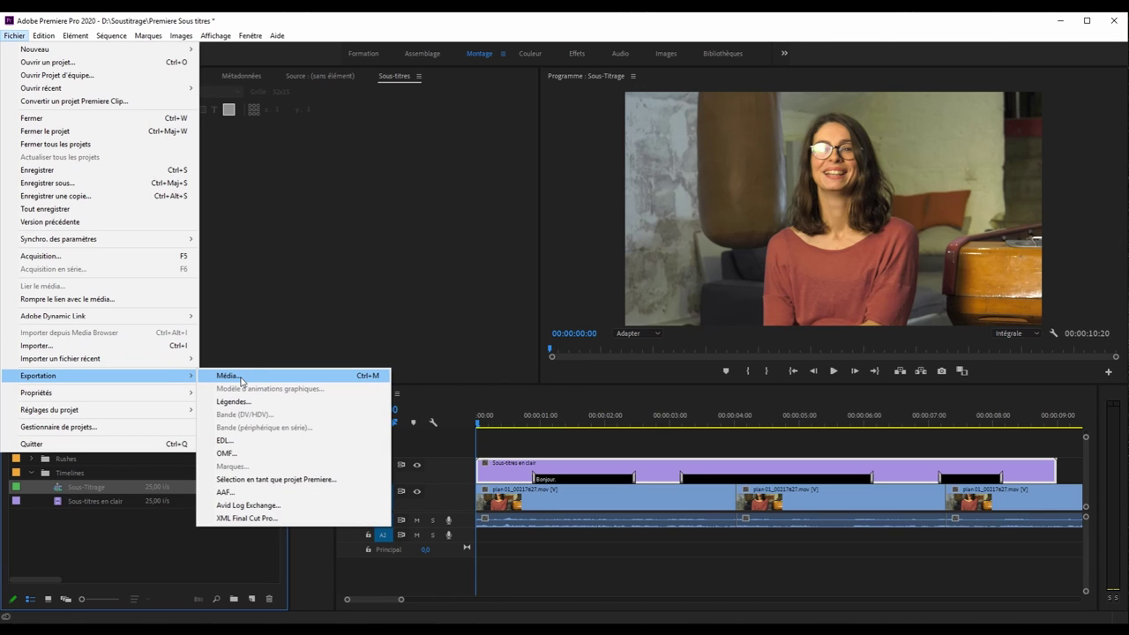
click(241, 378)
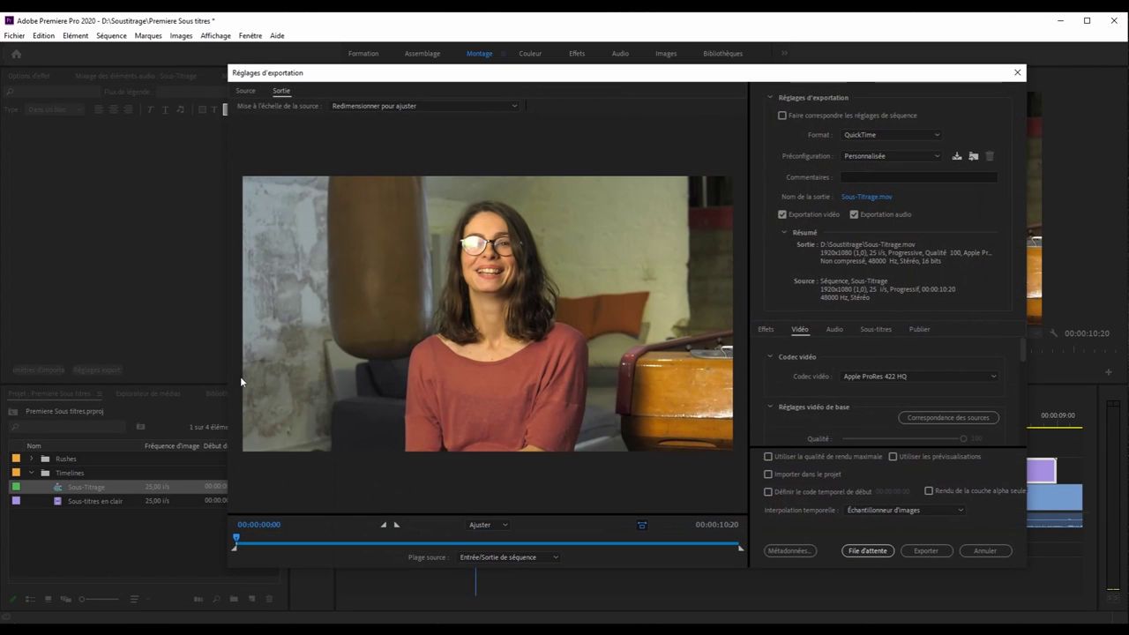
- Export captions as a sidecar SRT subtitle file with SRT styling included
click(877, 328)
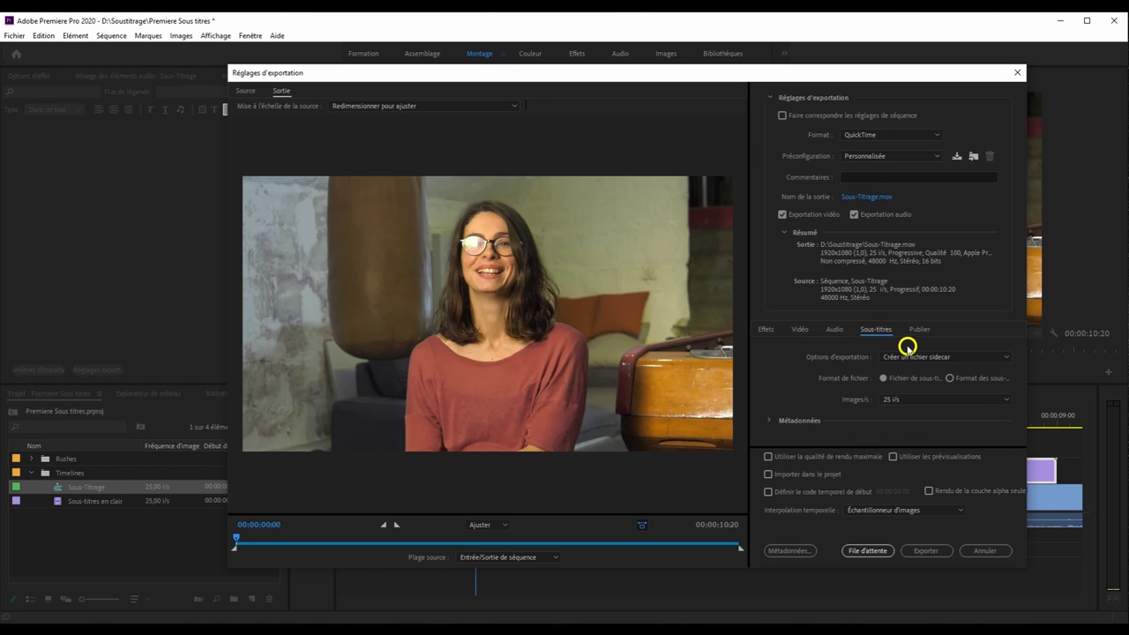
click(907, 355)
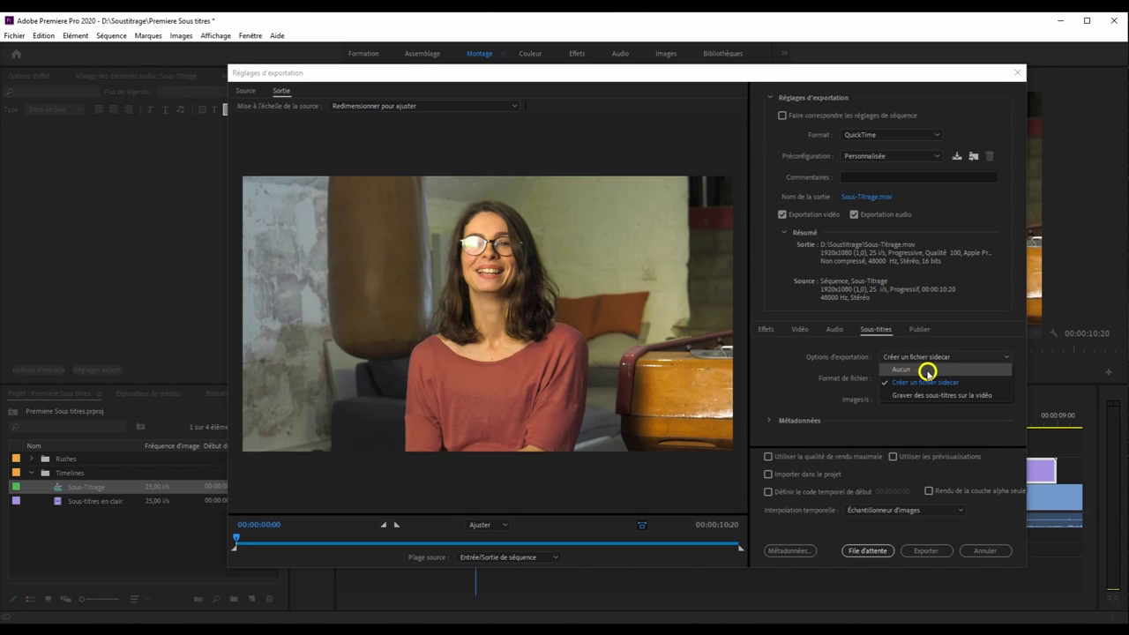
click(944, 399)
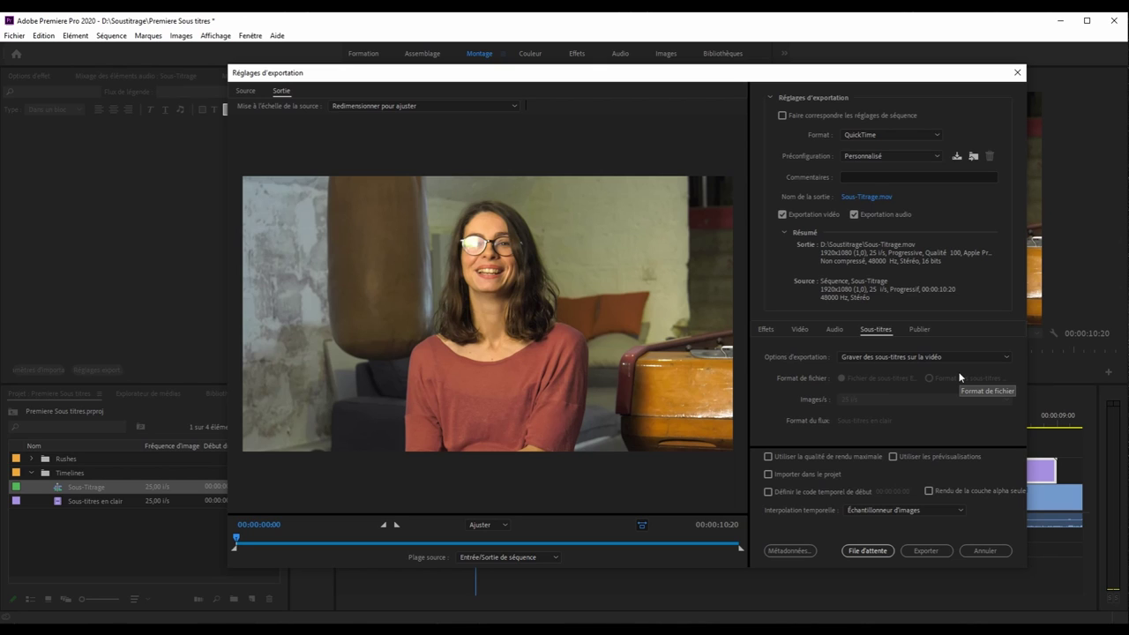
click(943, 358)
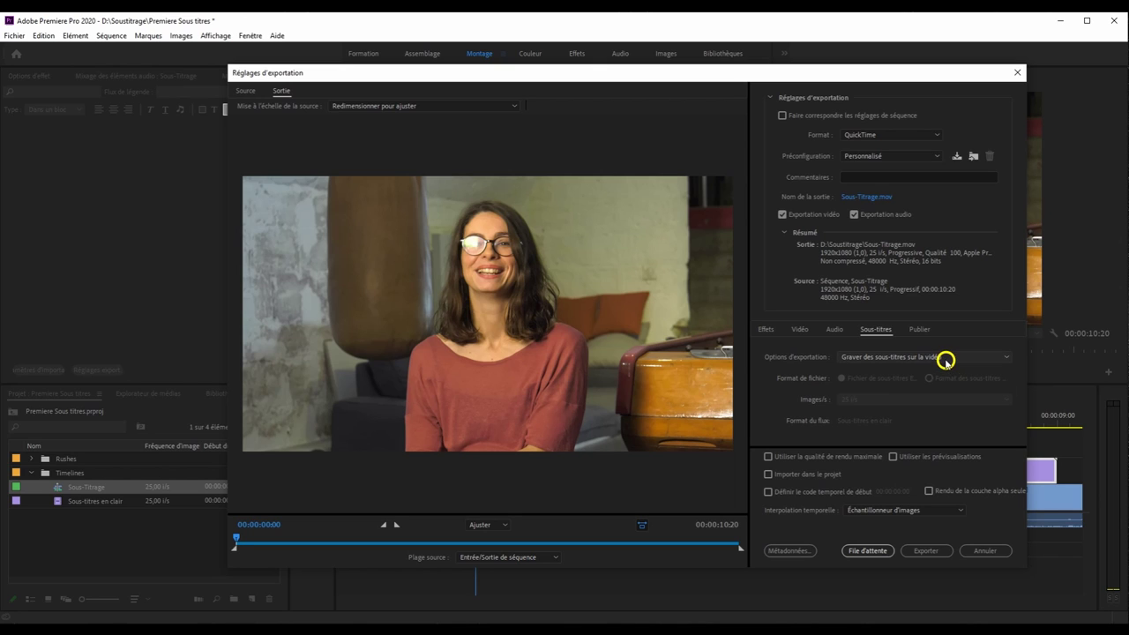
click(932, 382)
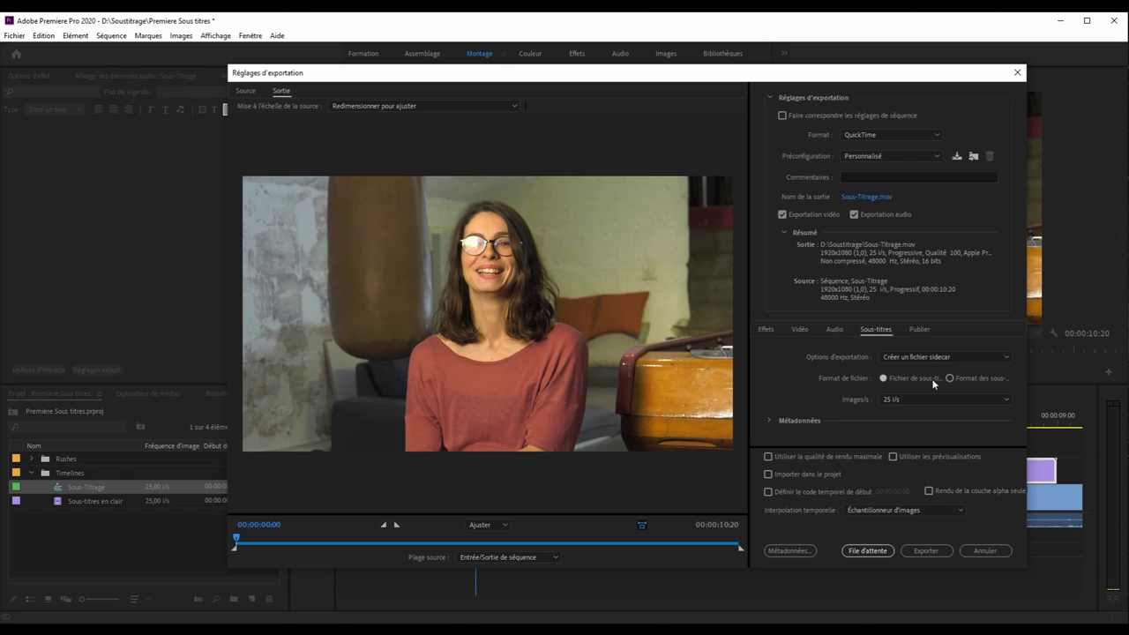
click(959, 378)
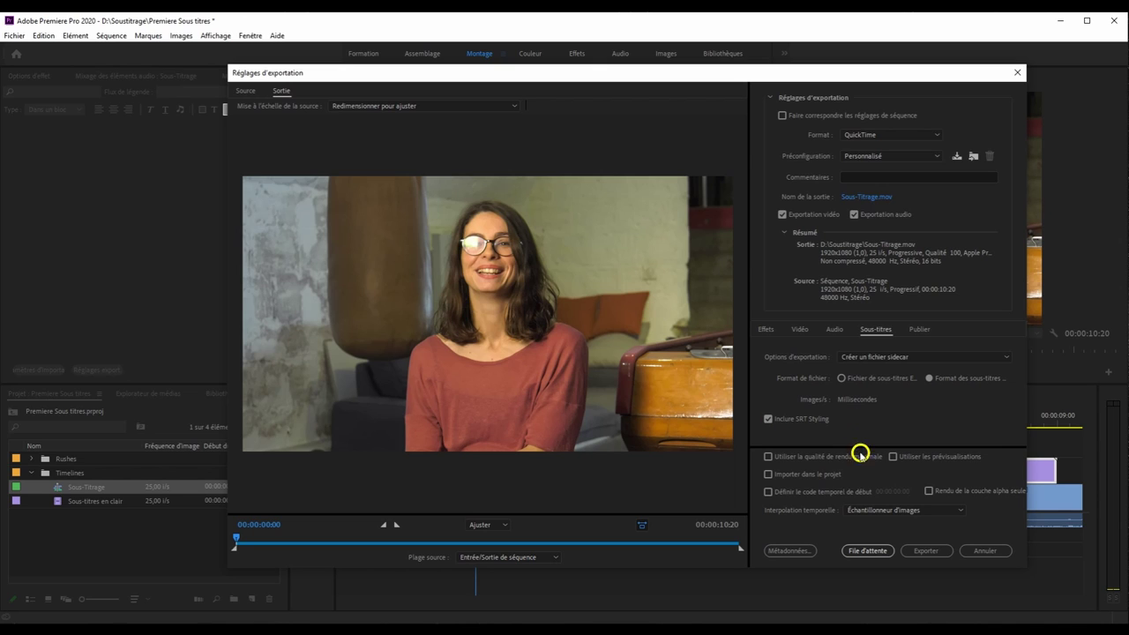
click(865, 553)
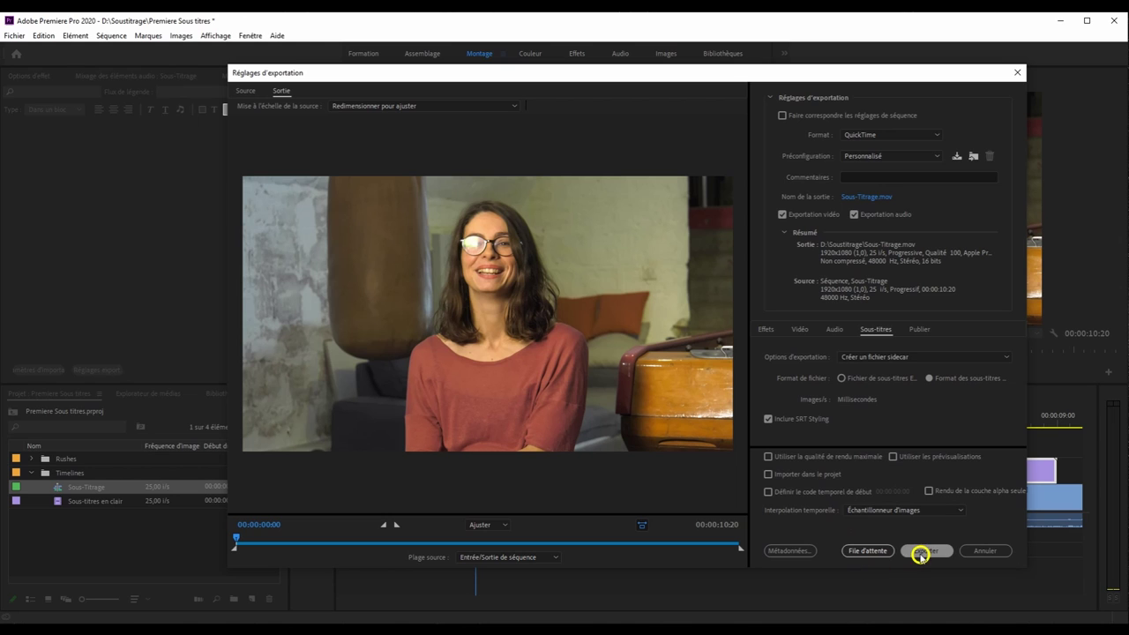
- Skip the media export and export Sous-titres en clair as a SubRip (.srt) file with SRT styles
click(977, 549)
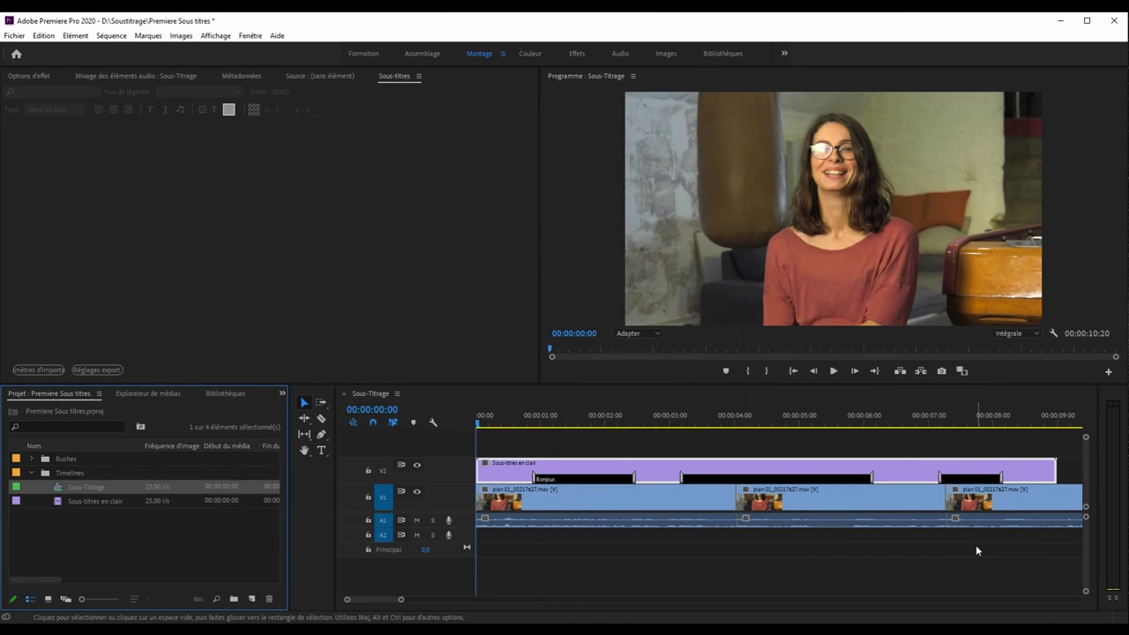
click(51, 503)
click(14, 35)
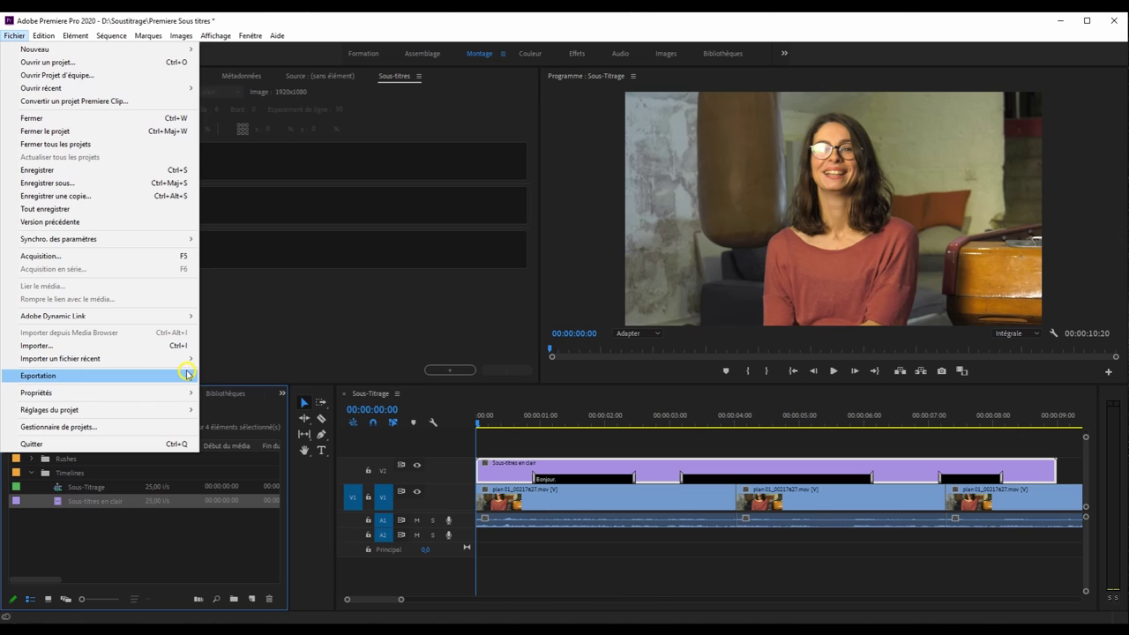
mouse_move(187, 375)
click(228, 398)
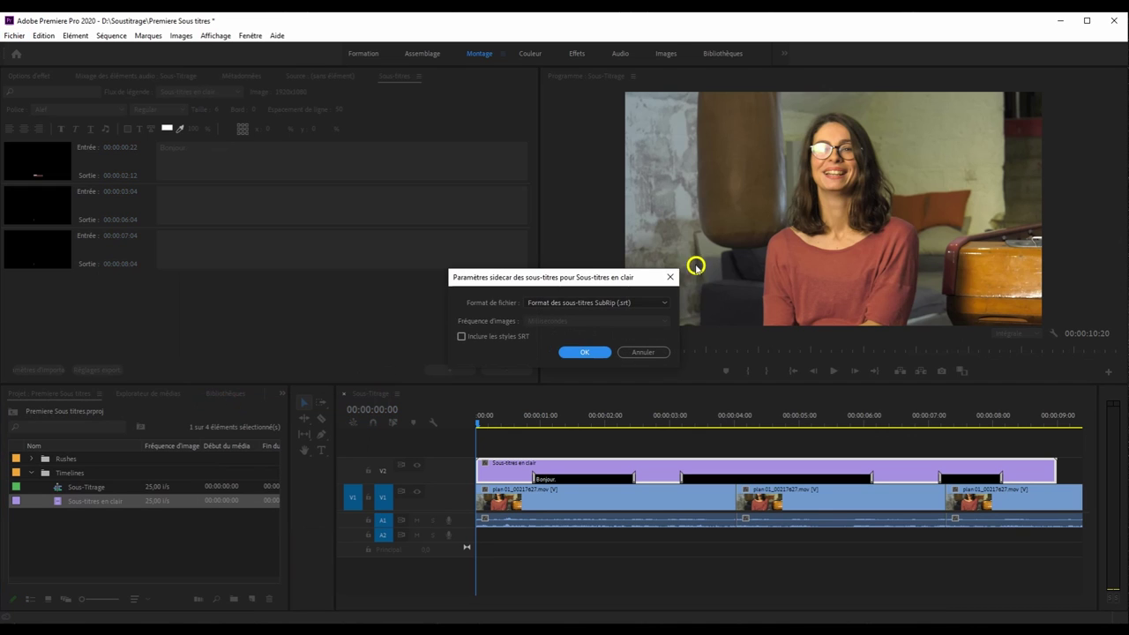
click(630, 302)
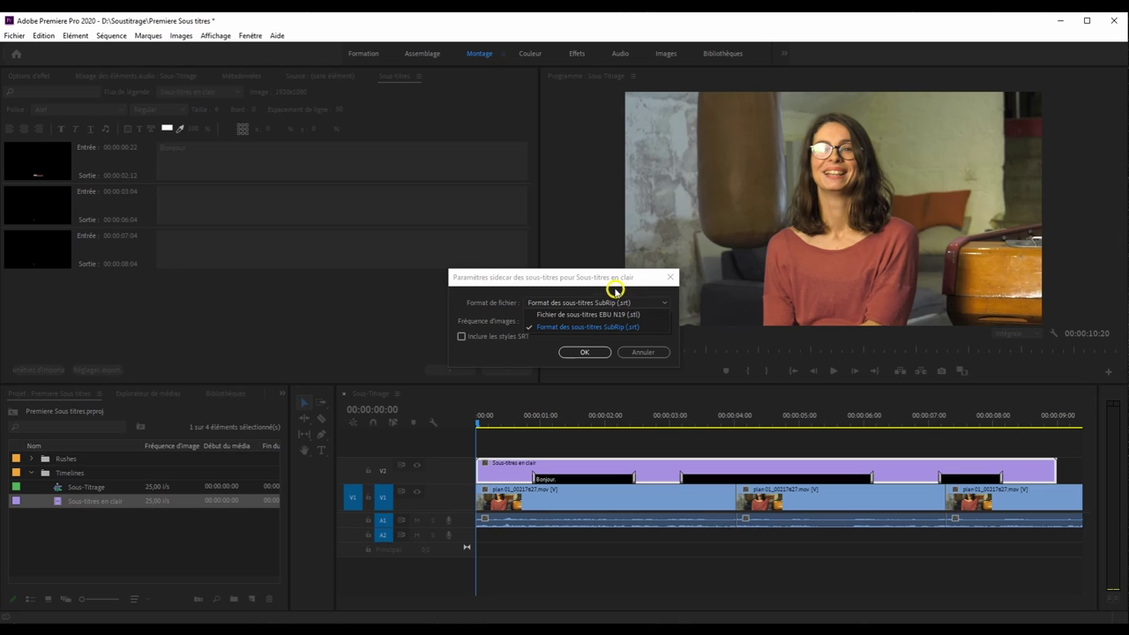
click(513, 333)
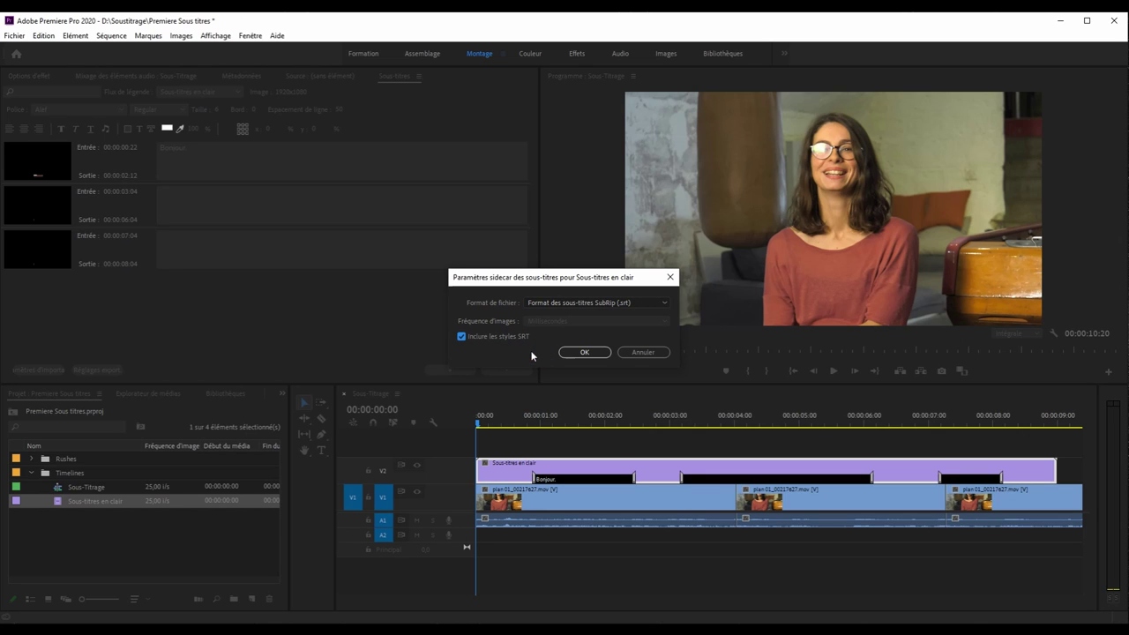
key(Return)
click(67, 533)
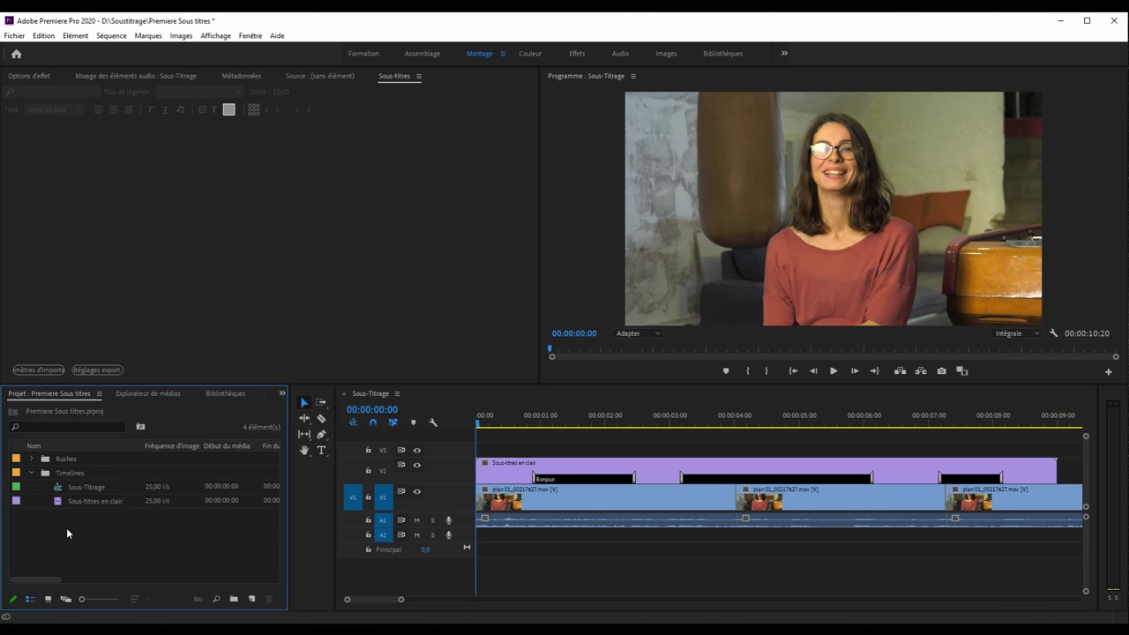
- Start a new Captions item set to the CEA-708 standard, stream Service 1, at 25 i/s
click(252, 598)
click(296, 543)
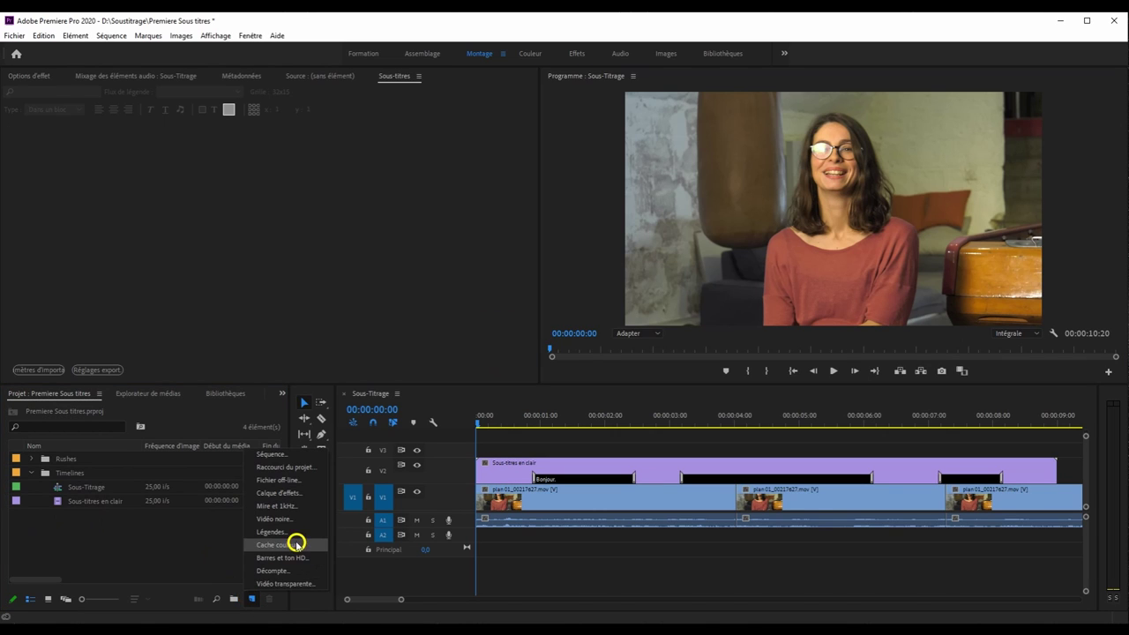
click(290, 533)
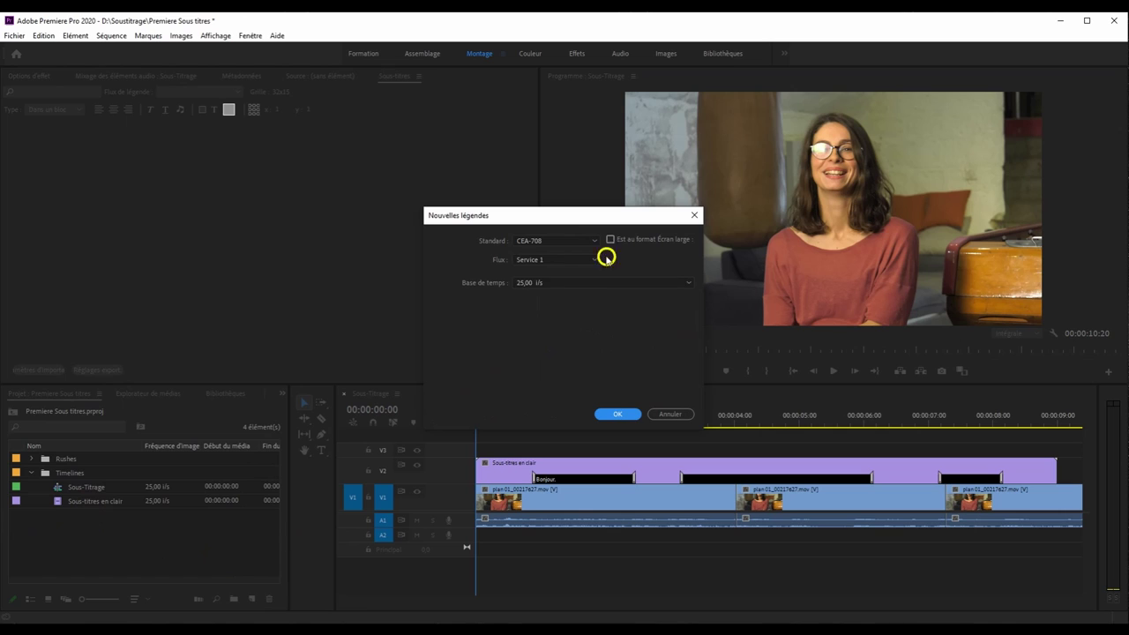
click(584, 240)
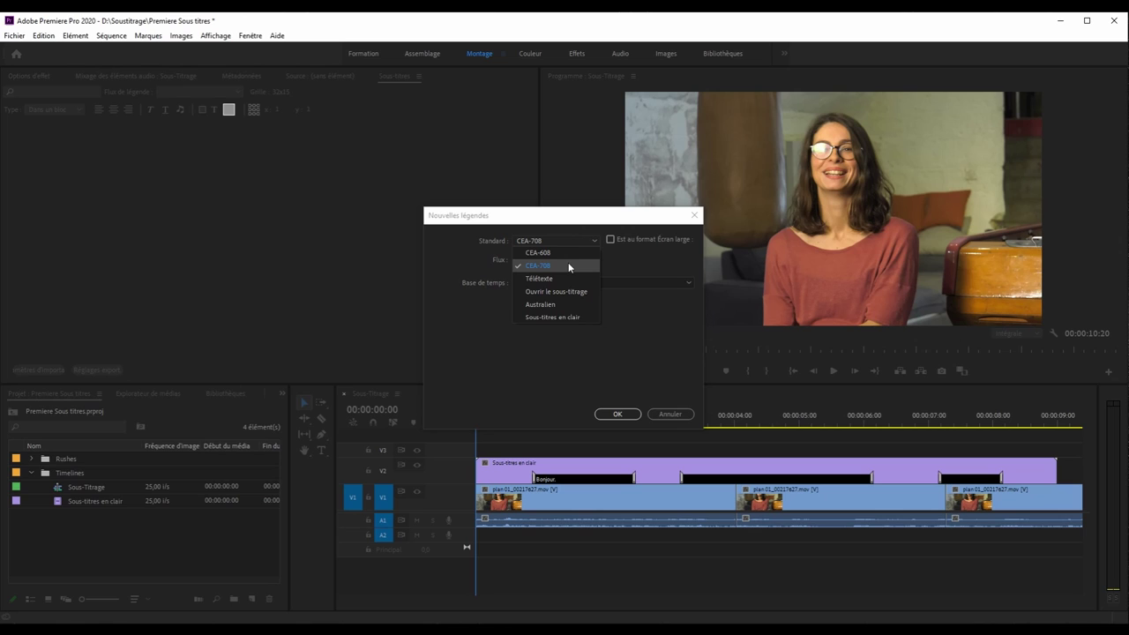
click(568, 266)
click(573, 260)
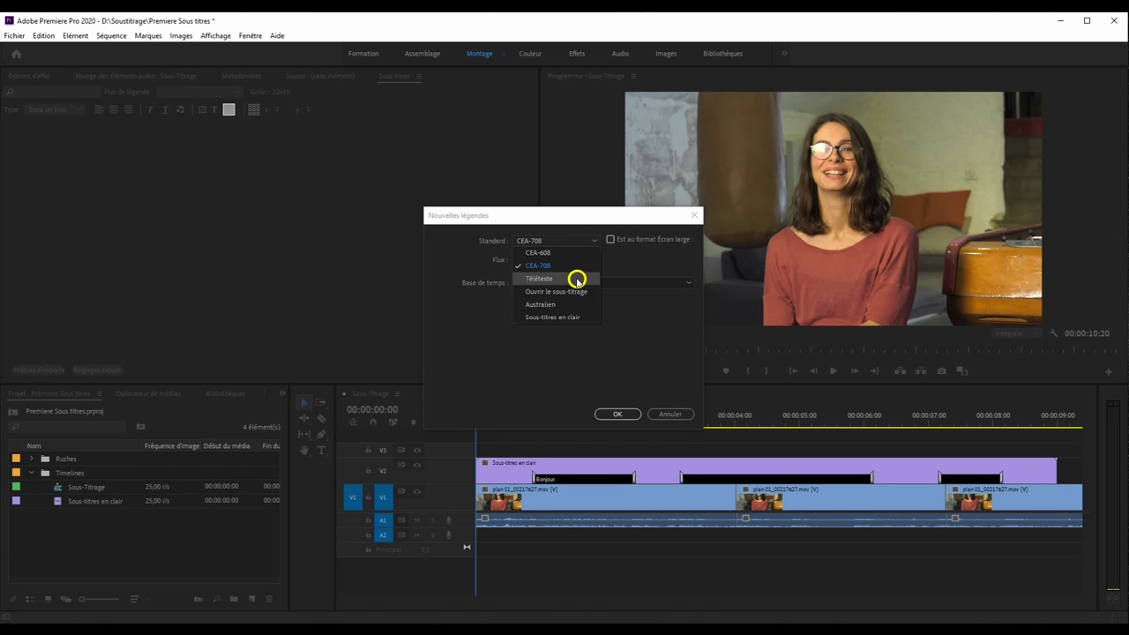
click(572, 263)
click(572, 262)
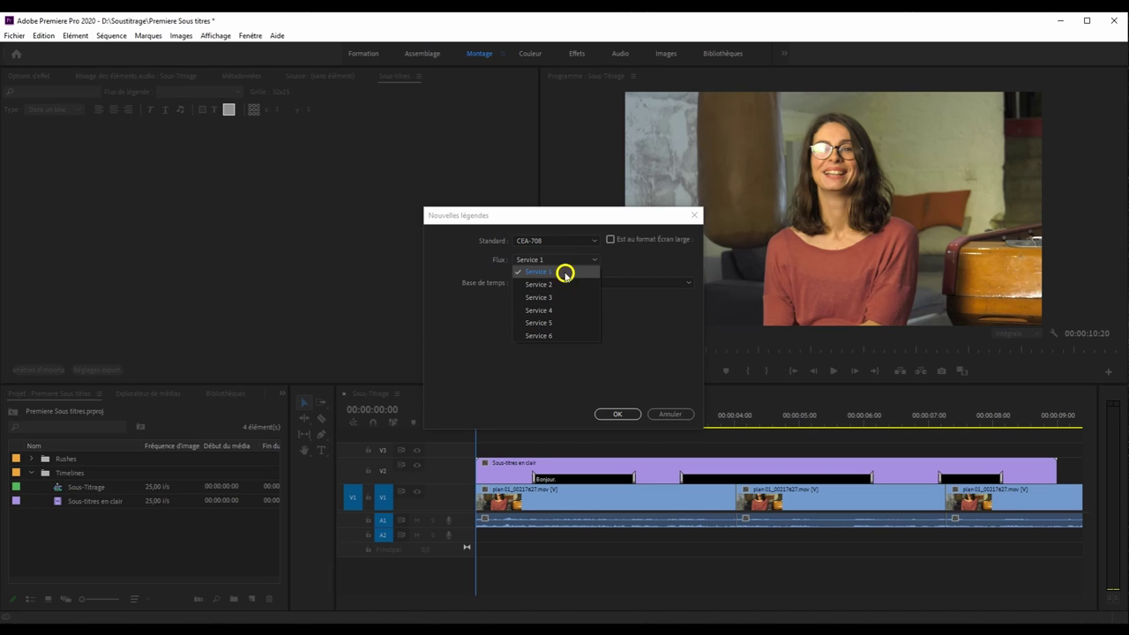
click(575, 240)
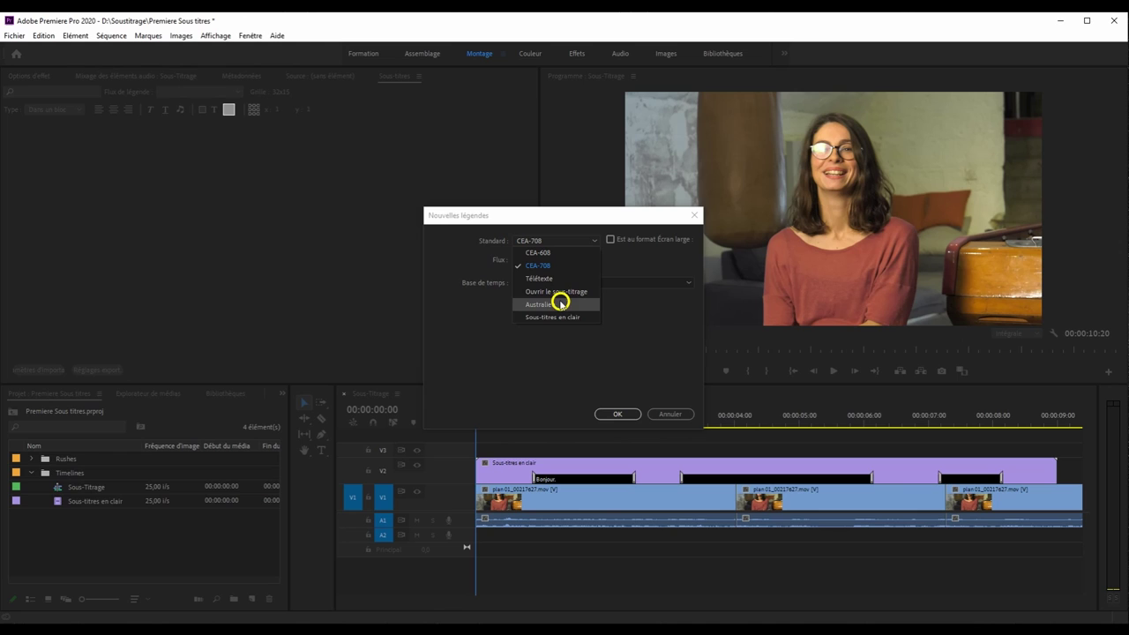
click(549, 264)
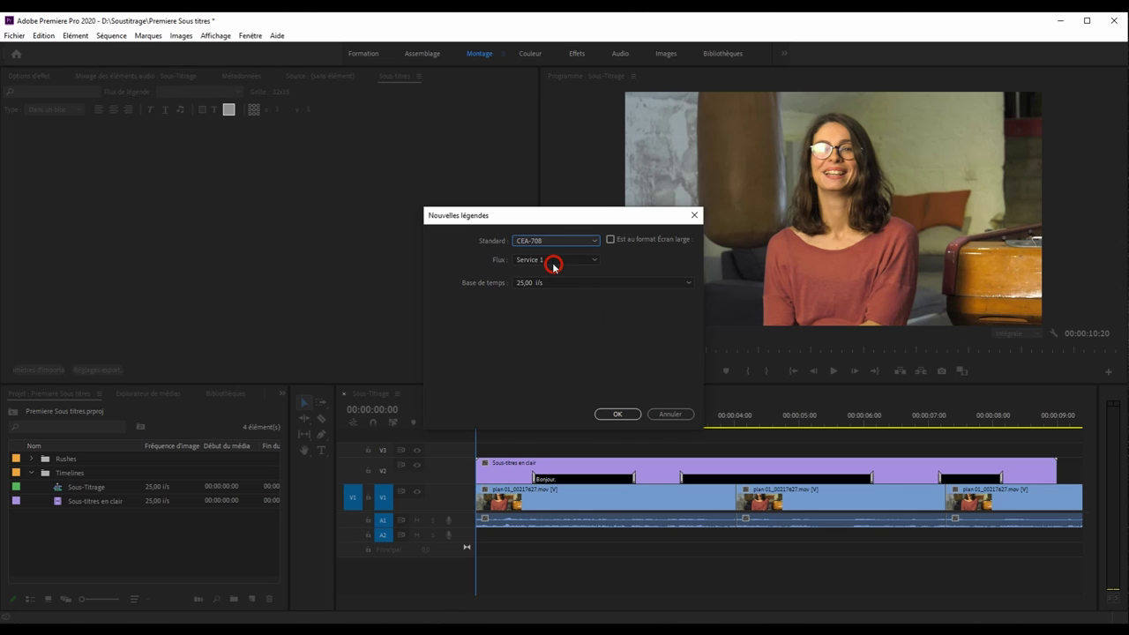
- Replace the V2 open-caption clip with CEA-708 Service 1 captions at 0, playhead at 00:00:02:11
click(616, 415)
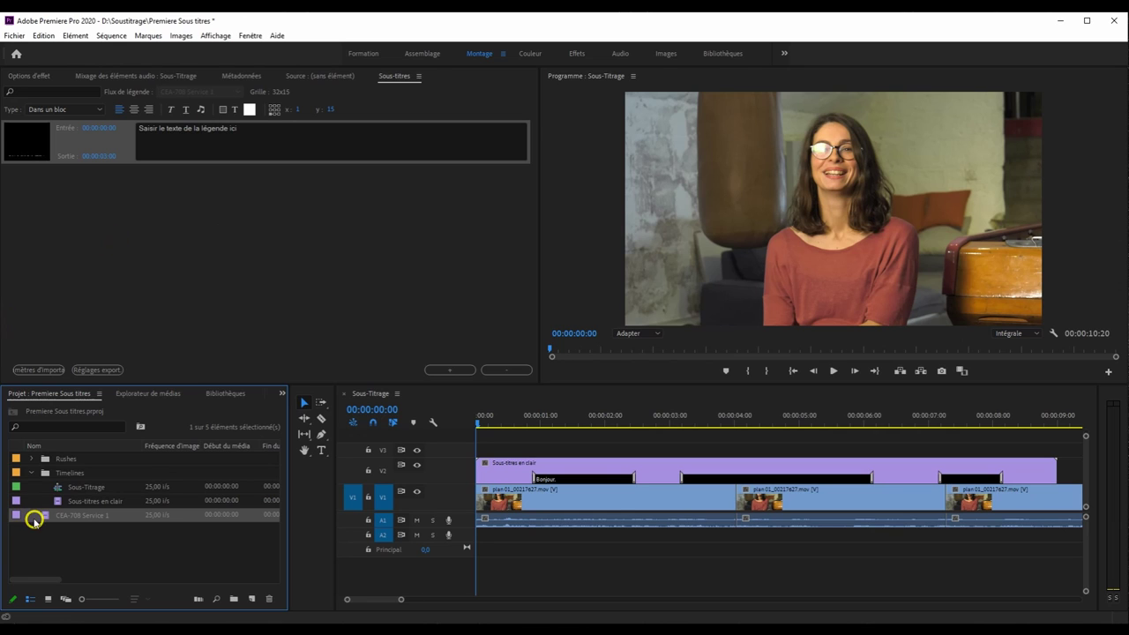
click(516, 466)
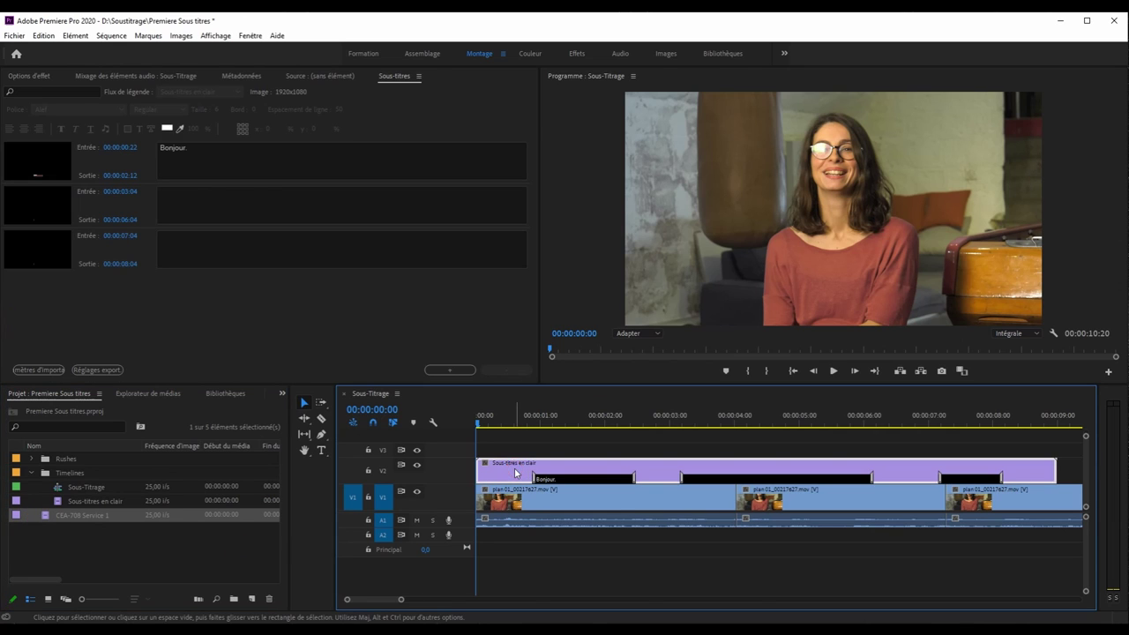
key(Delete)
drag(42, 515, 478, 468)
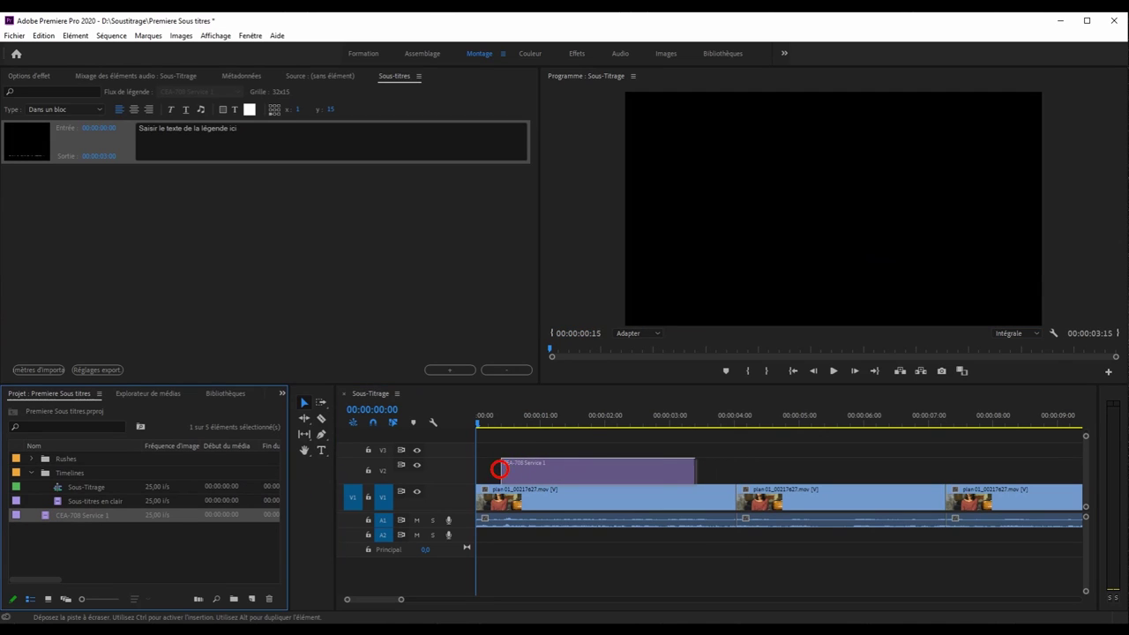
click(633, 412)
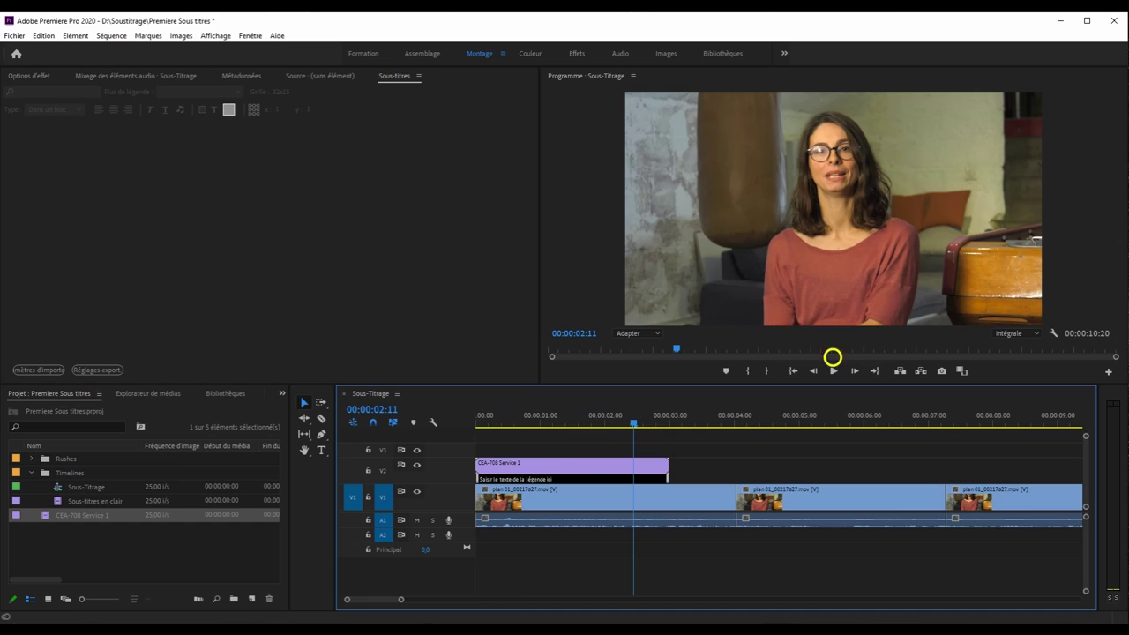
- Switch the Program monitor's closed-caption display standard to CEA-708 so the placeholder caption shows
click(1054, 333)
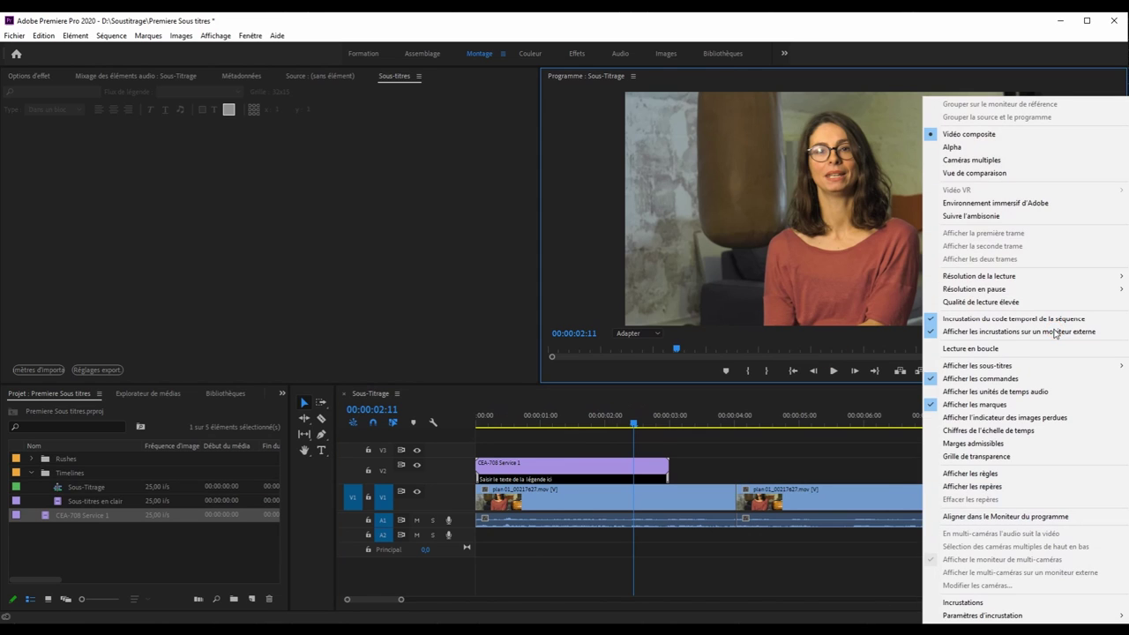
mouse_move(1025, 367)
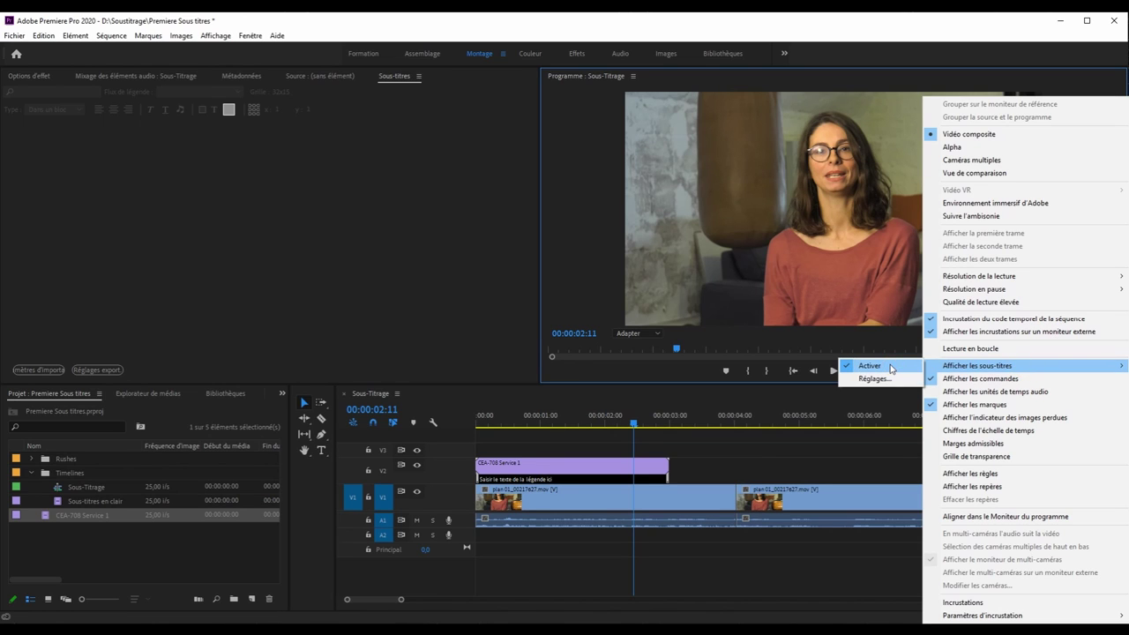
click(878, 379)
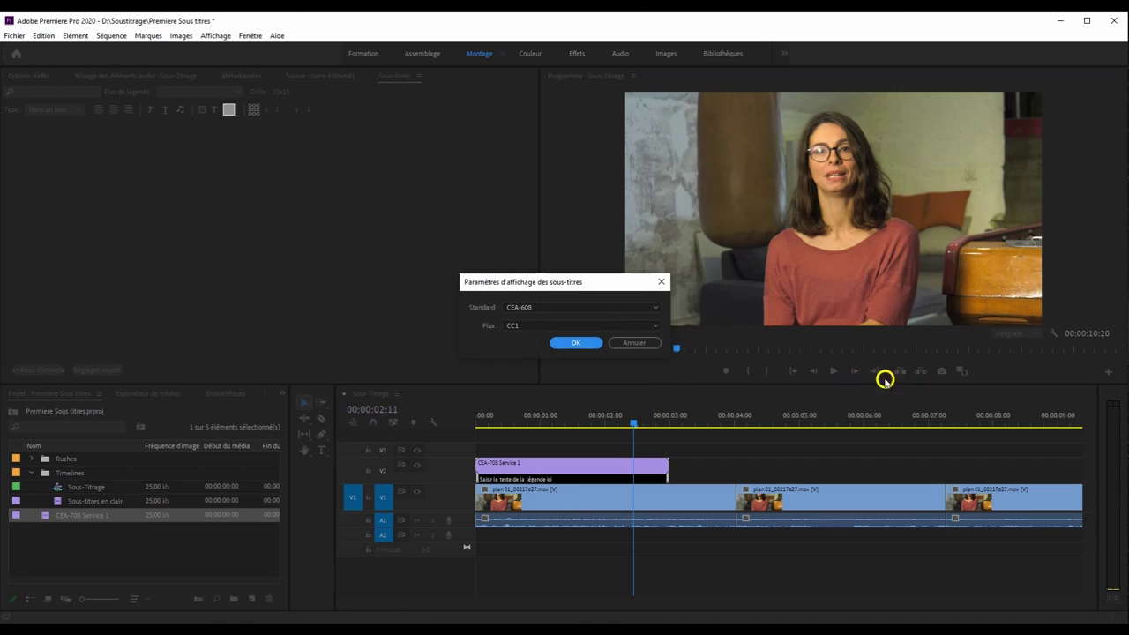
click(582, 309)
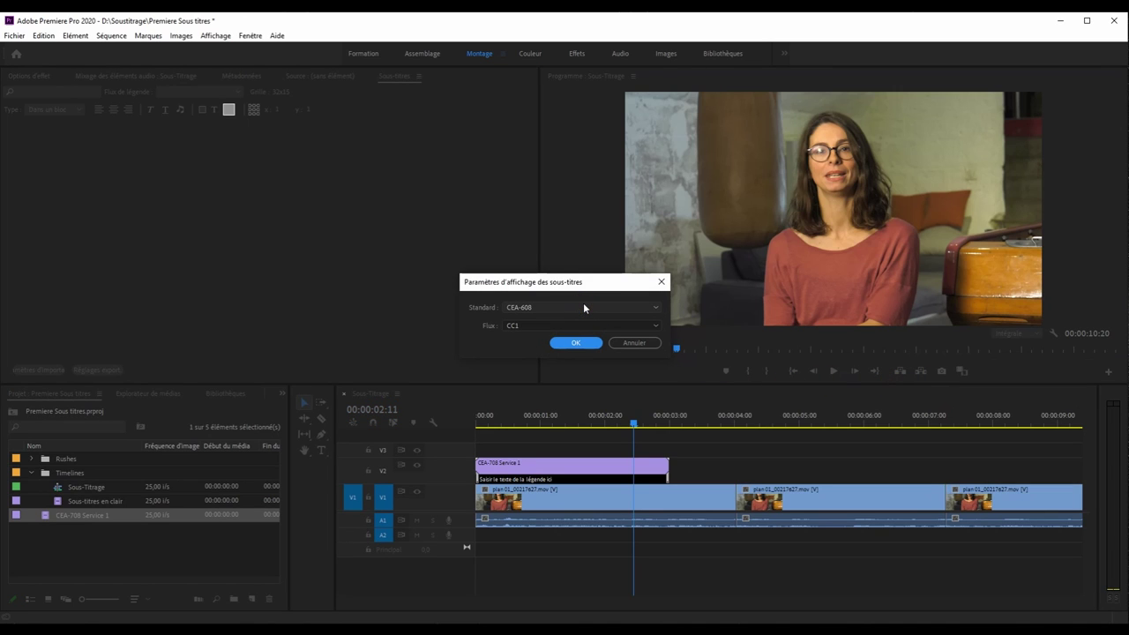
click(583, 307)
click(571, 331)
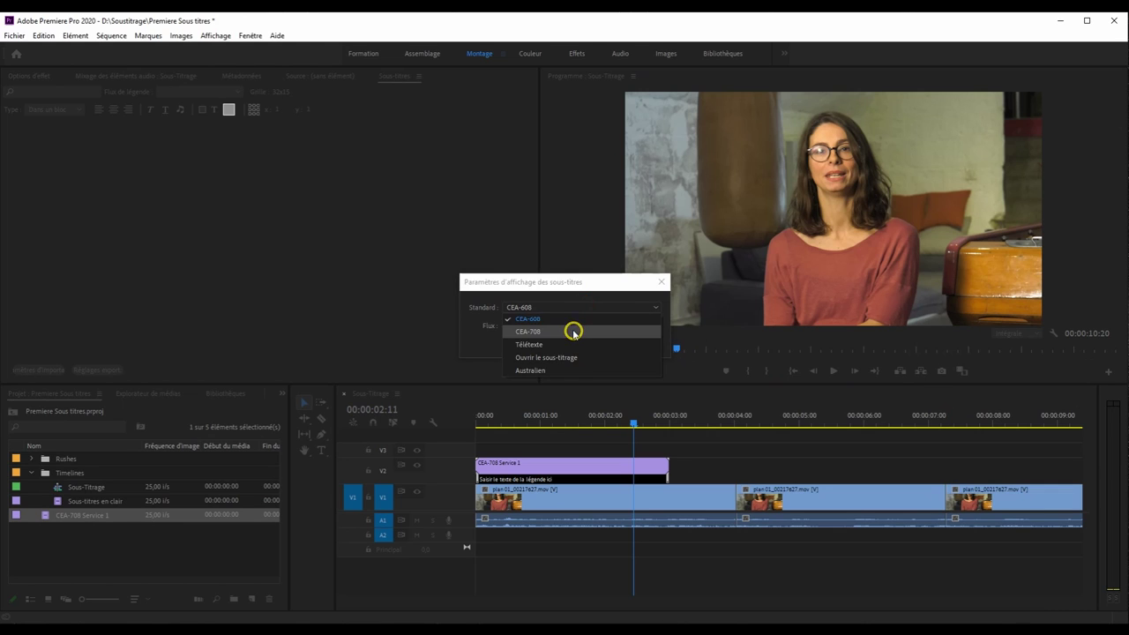
click(575, 342)
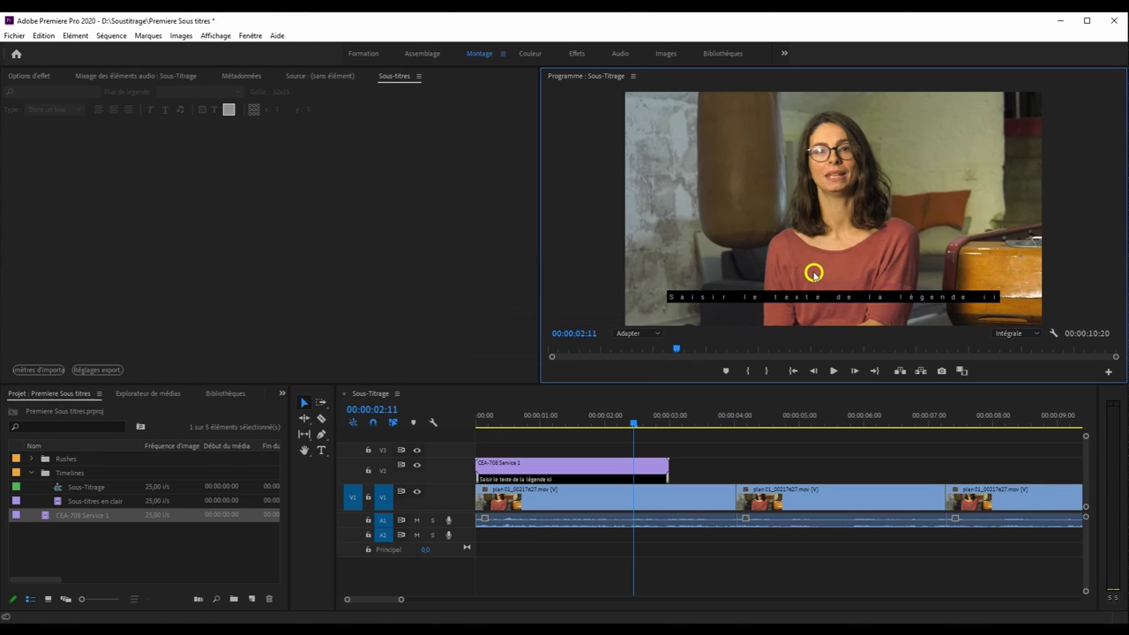